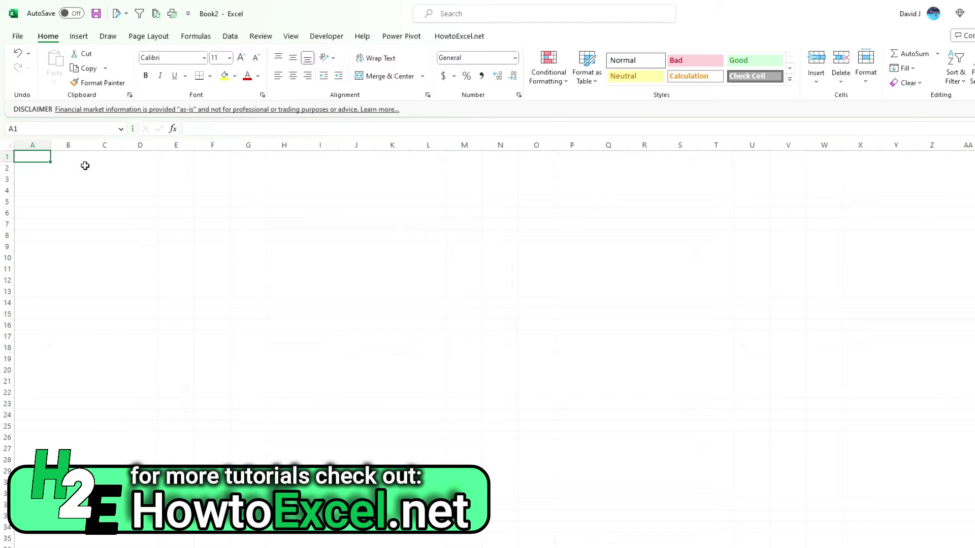
- Enter AMZN in A1 and =STOCKHISTORY(A1,"1/1/2021","12/25/2022") in A3 to load daily closes
text(AMZN)
key(Return)
key(Return)
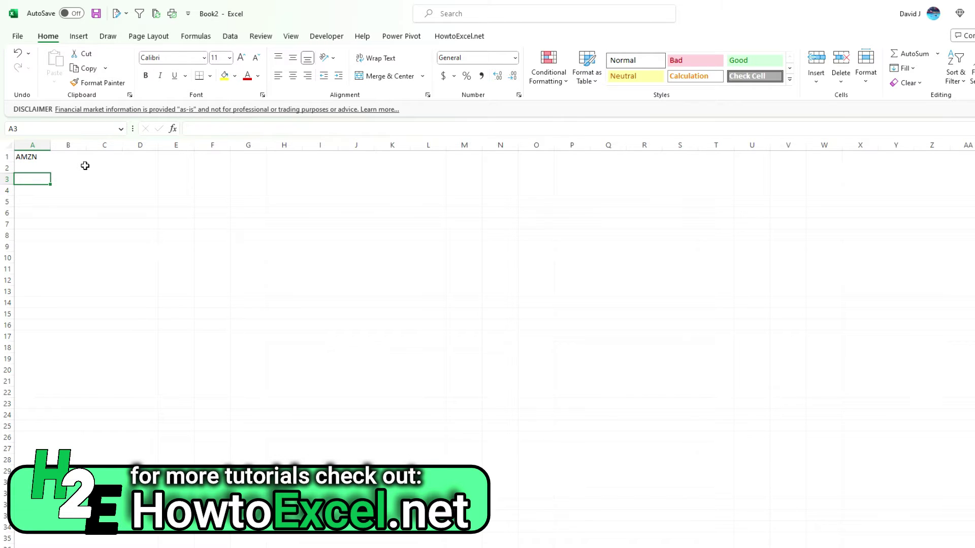
text(=stockhi)
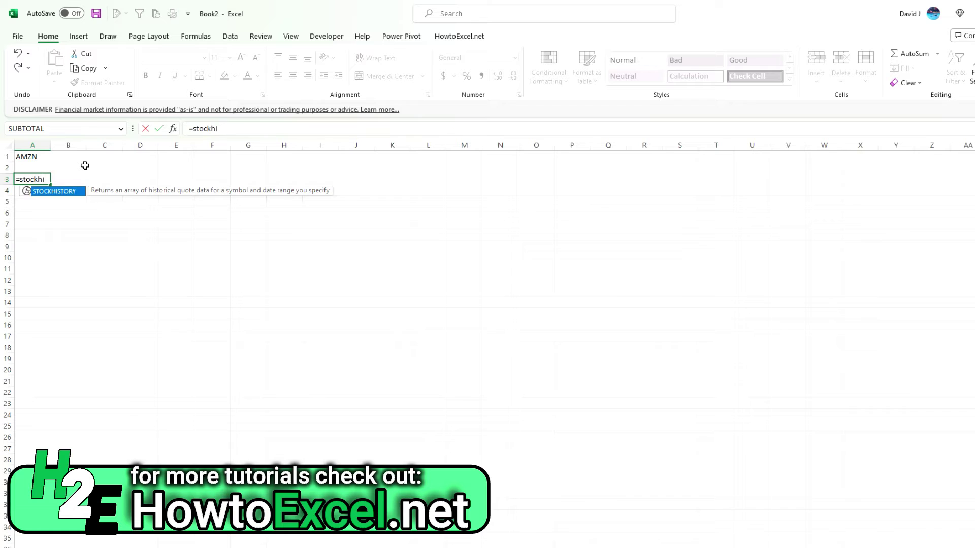
key(Tab)
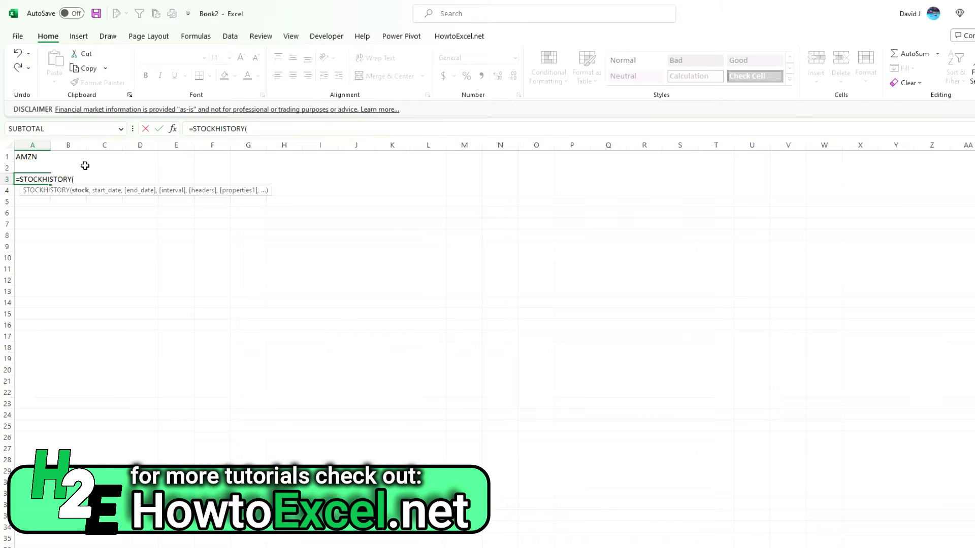
click(29, 157)
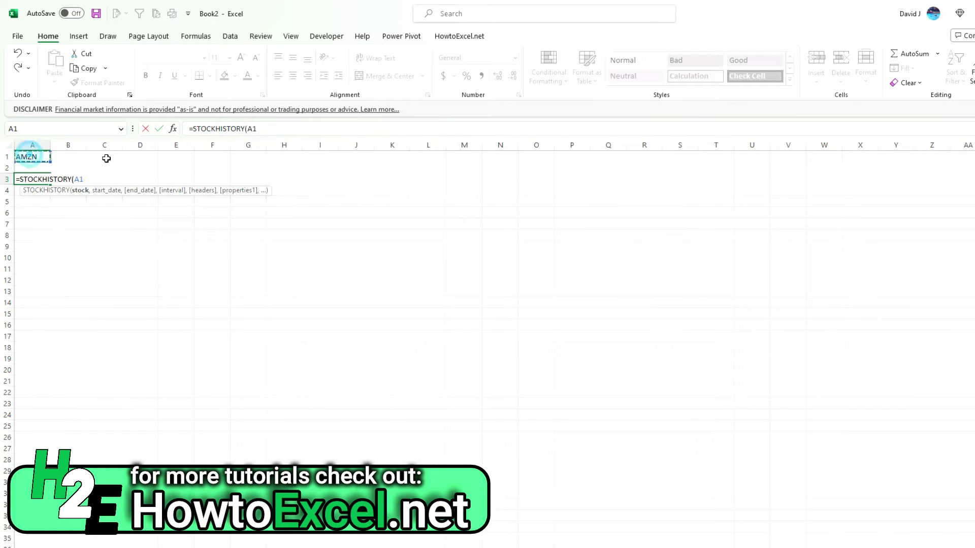
text(,)
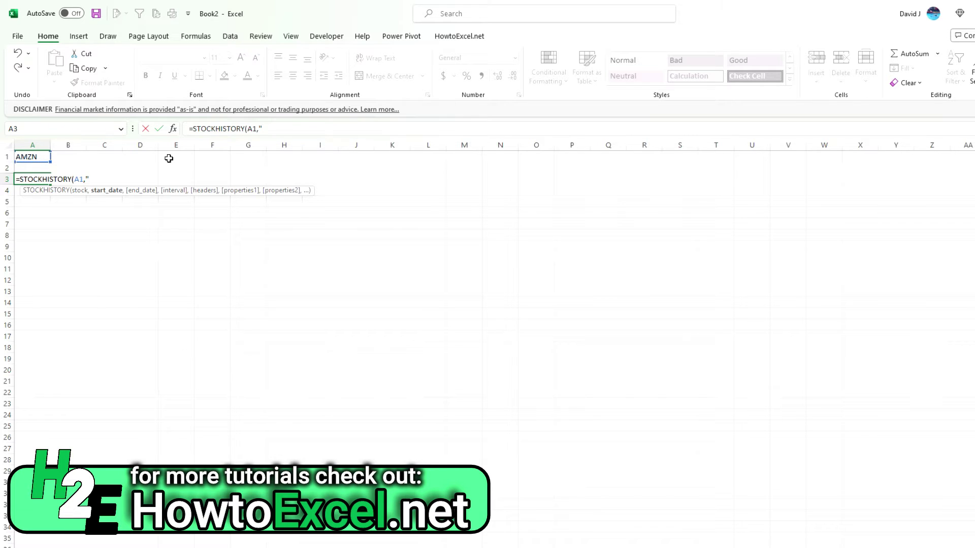
text("1/1/2021",")
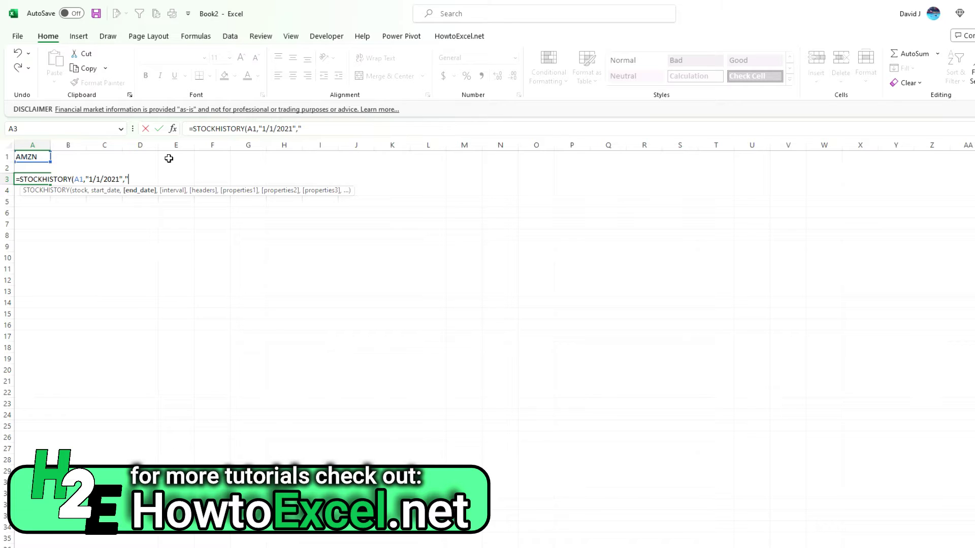
text(12/25/2022"))
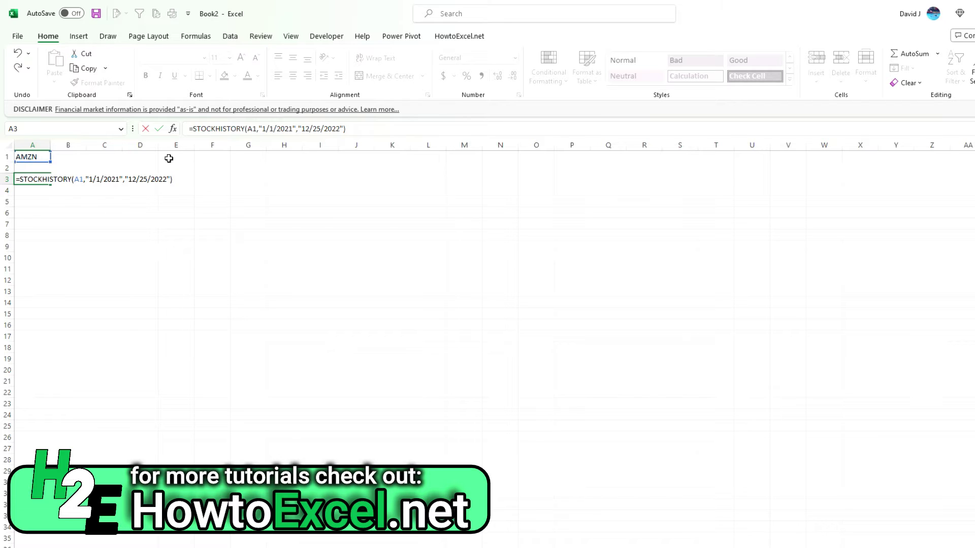
key(Return)
- Autofit column A so the dates show fully, and check the price table to its last row
key(Up)
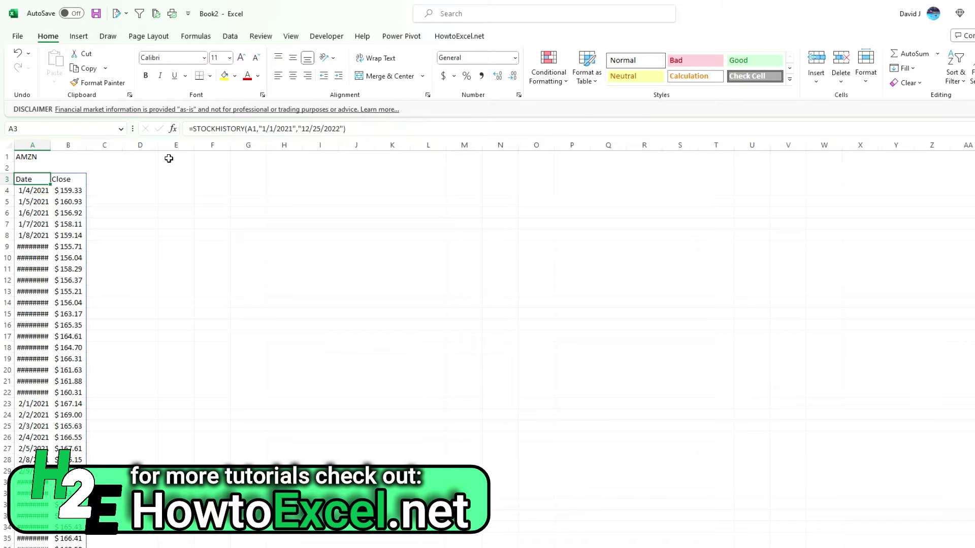
key(Right)
double_click(50, 144)
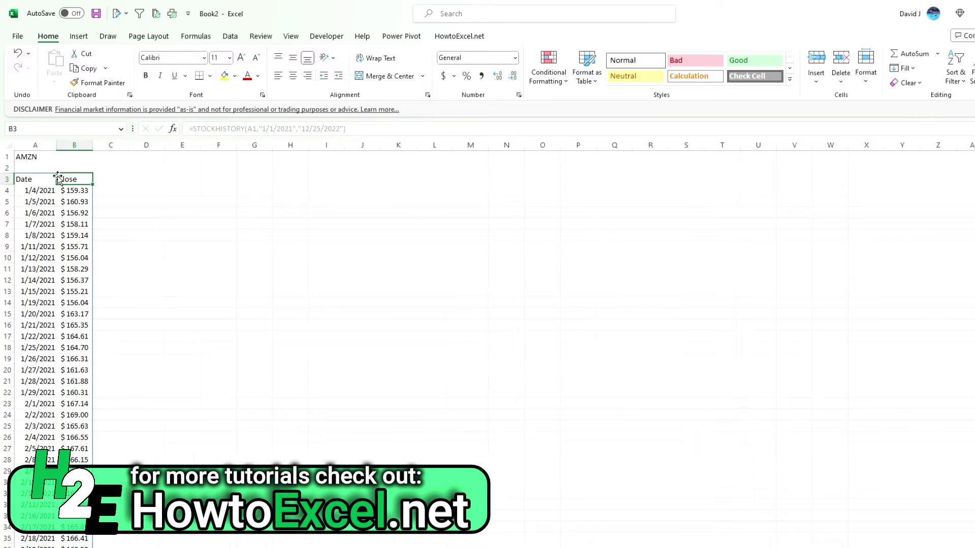
click(46, 178)
click(84, 178)
double_click(91, 181)
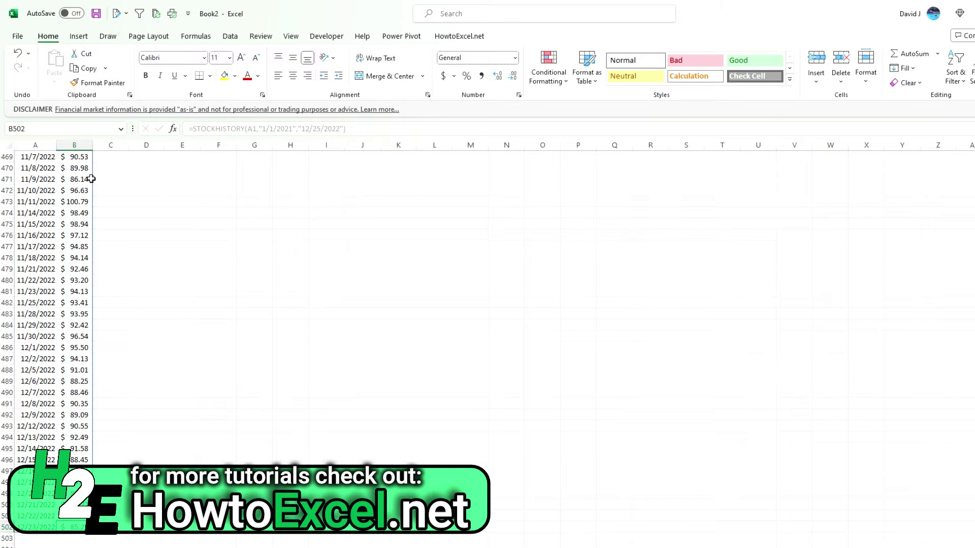
key(ctrl+Up)
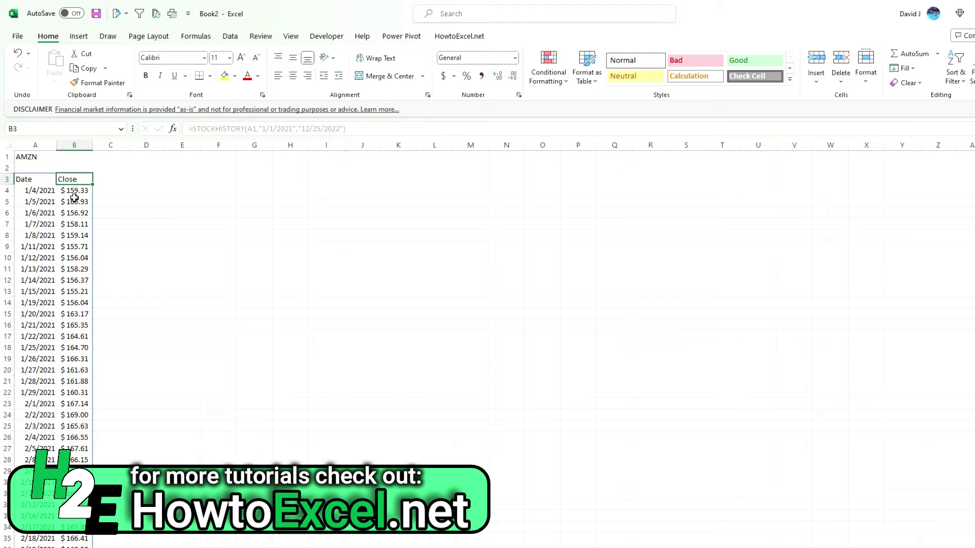
click(109, 178)
- Add 'Gain' and 'Loss' headers in C3 and D3
text(Gain)
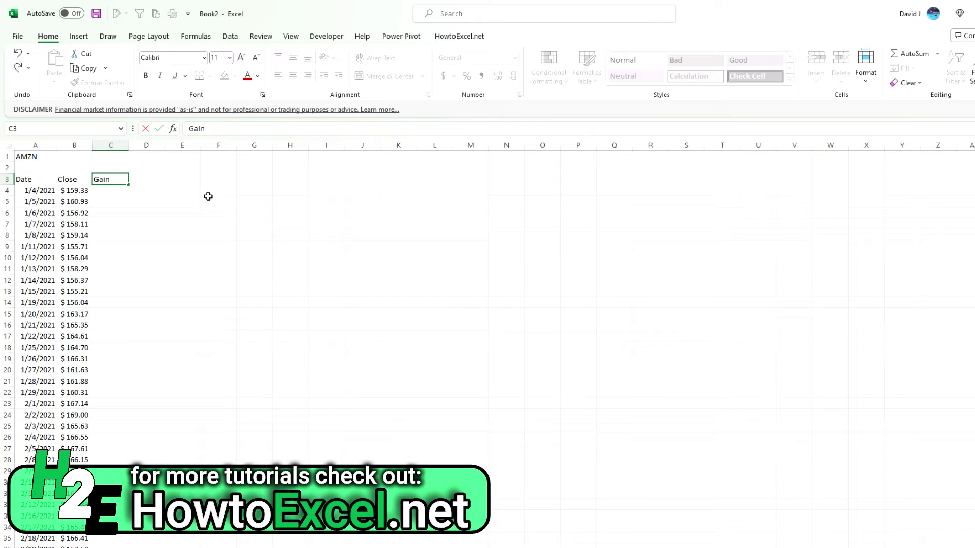
key(Tab)
text(Loss)
key(Return)
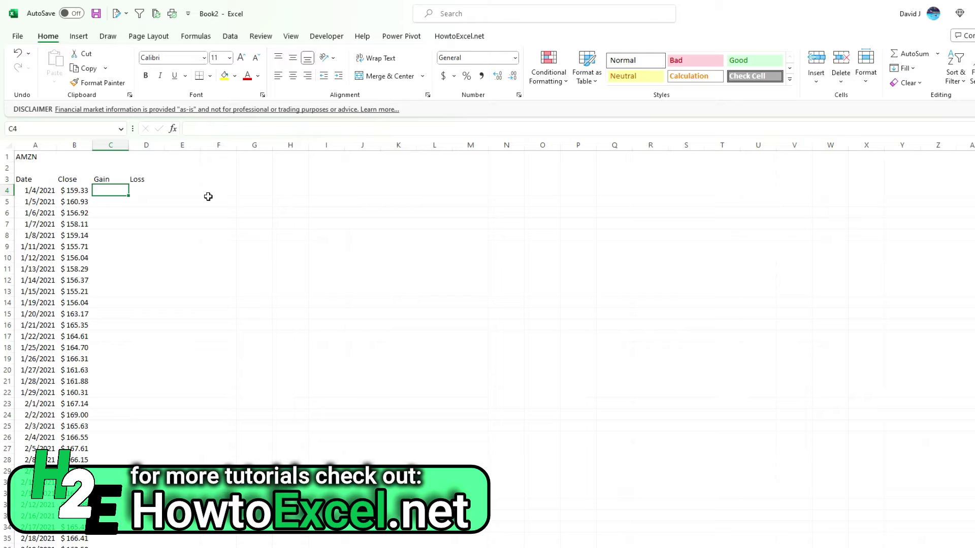
- Enter =IF(B5>B4,B5-B4,0) in C5 for the first day's gain
key(Down)
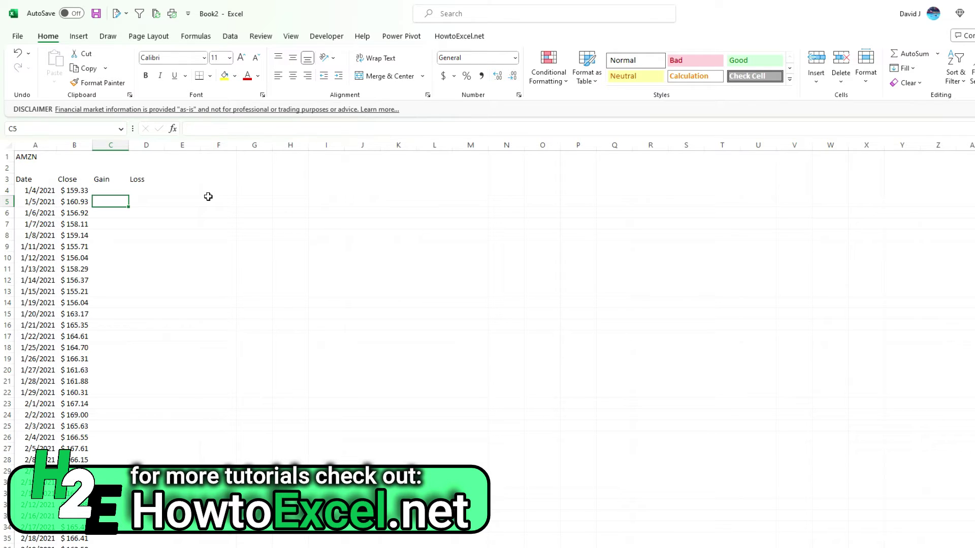
text(=if()
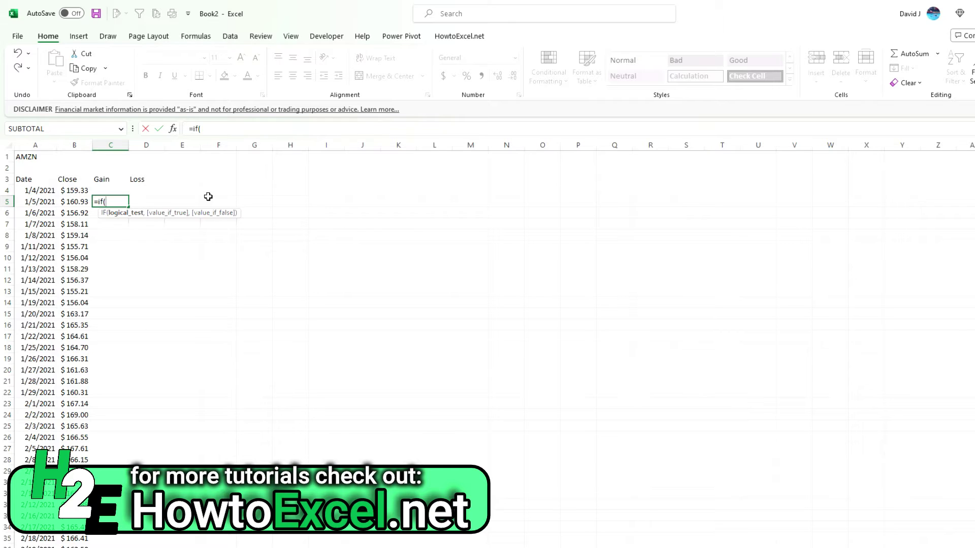
key(Left)
text(>)
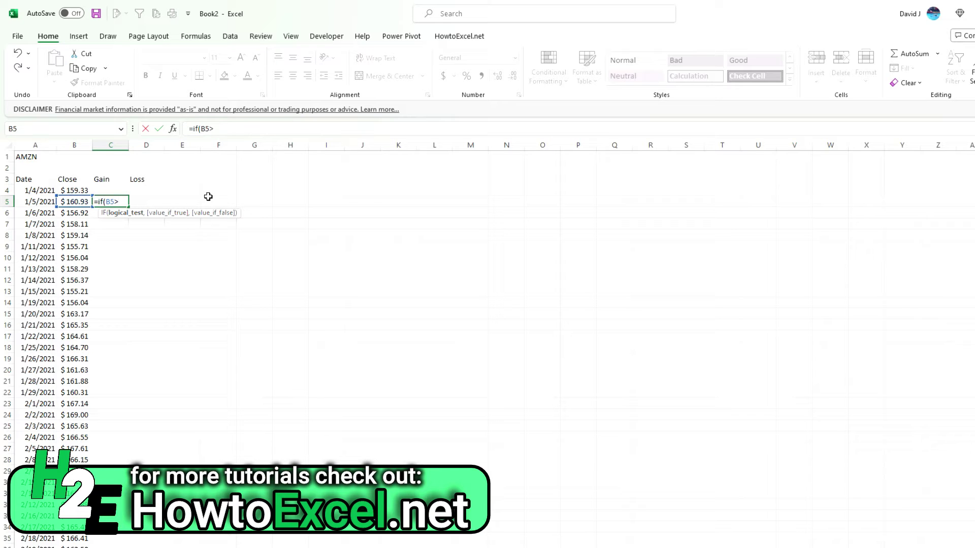
key(Down)
key(Left)
key(Up)
key(Up)
text(,)
key(Left)
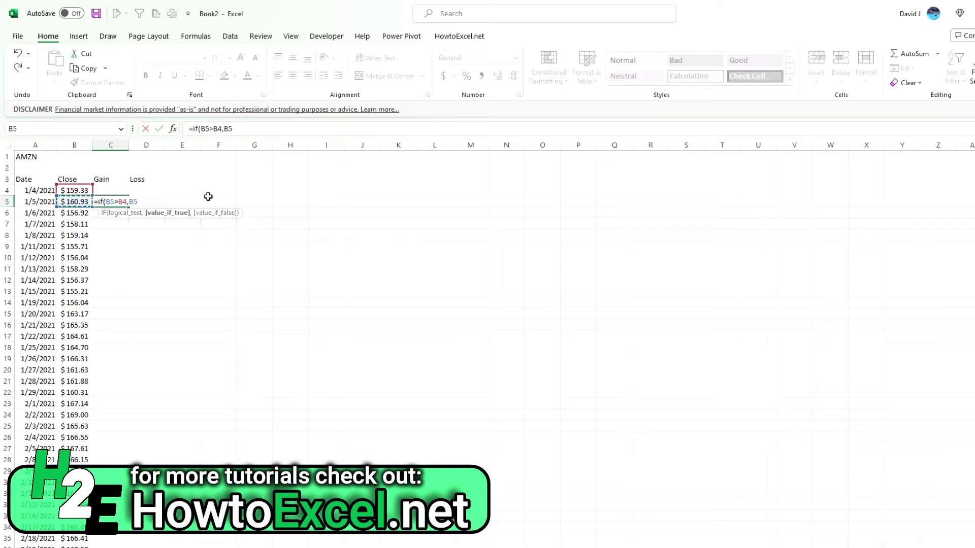
text(-)
key(Left)
key(Up)
text(,0))
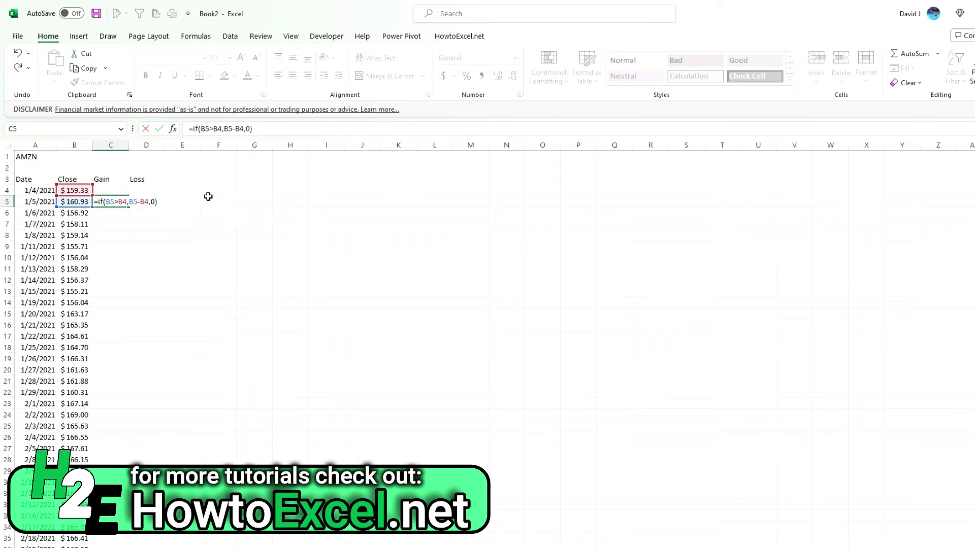
key(Return)
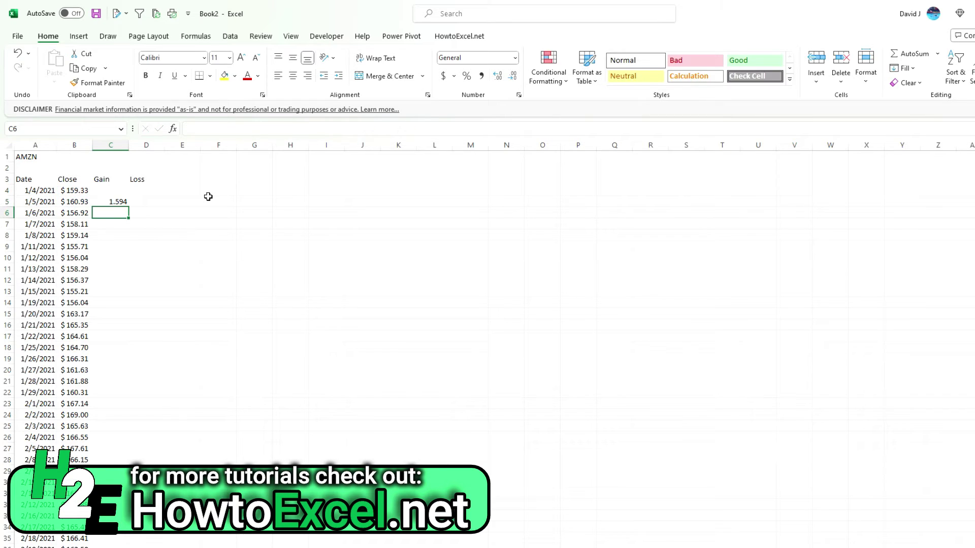
click(103, 201)
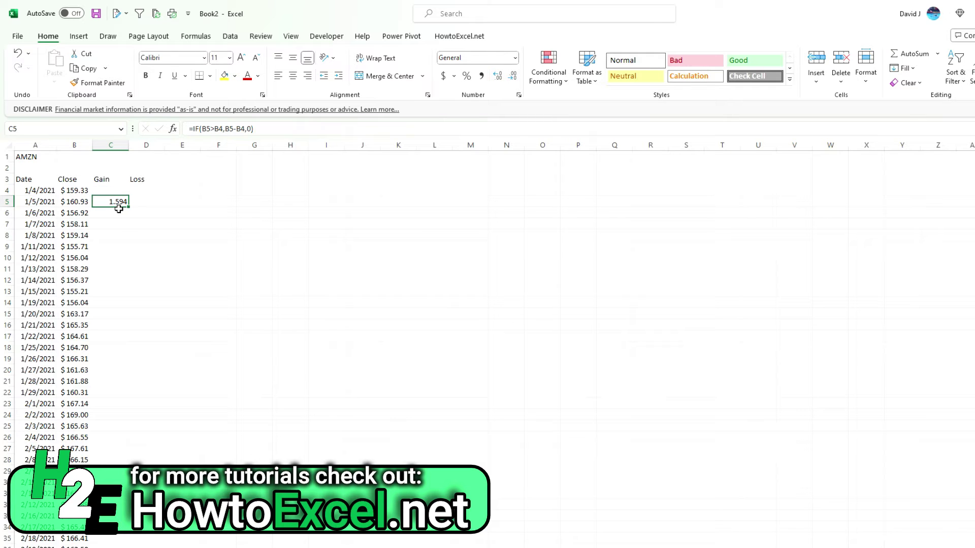
- Enter =IF(B5<B4,B4-B5,0) in D5 for the loss, then select C5:D5
click(157, 202)
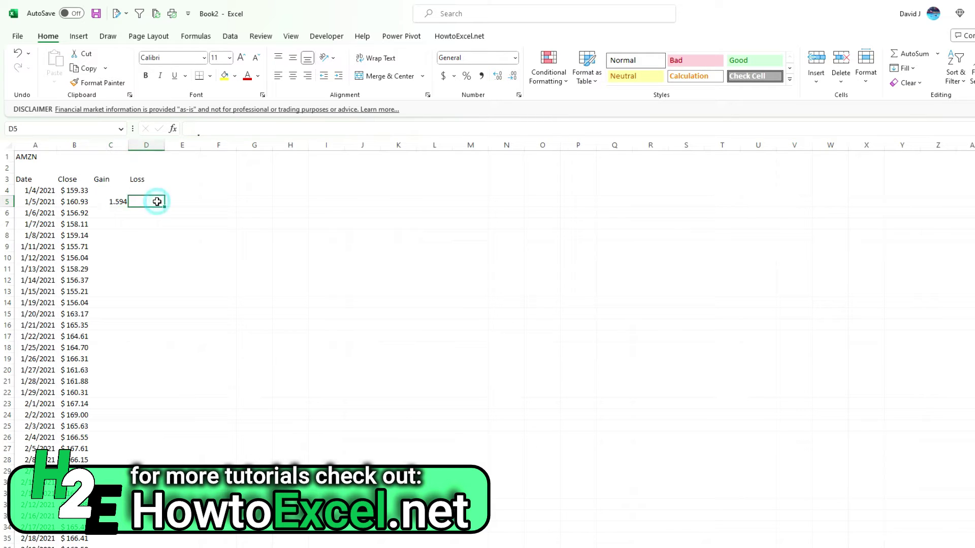
text(=if()
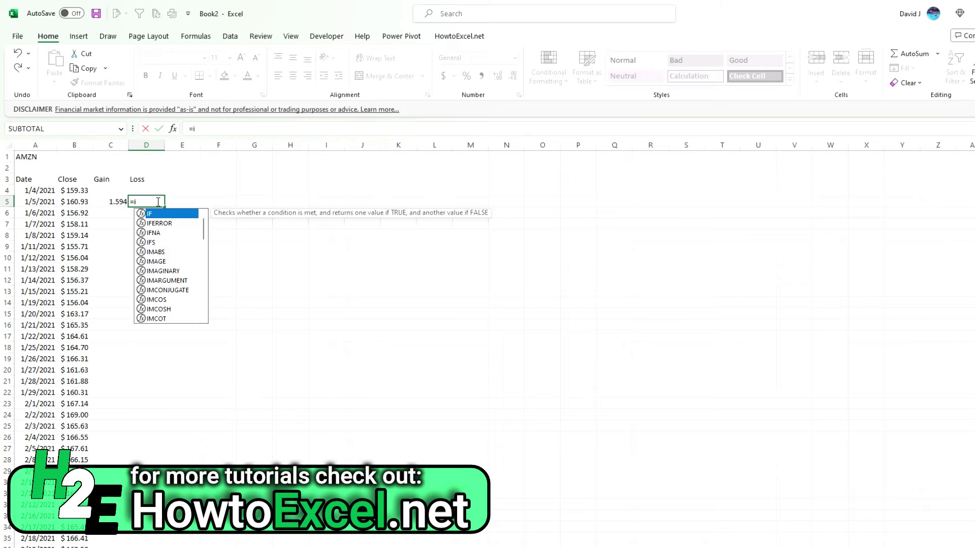
key(Left)
key(Left)
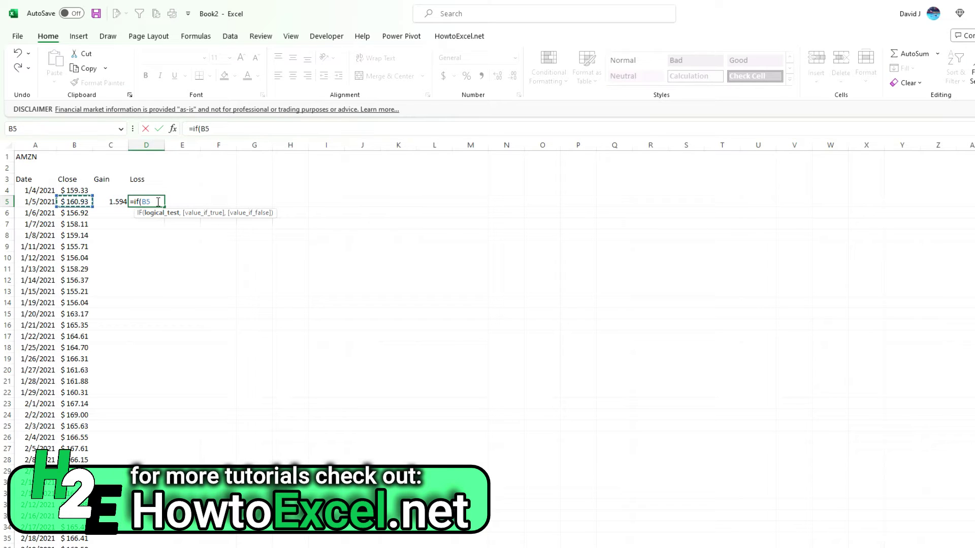
text(<)
key(Down)
key(Down)
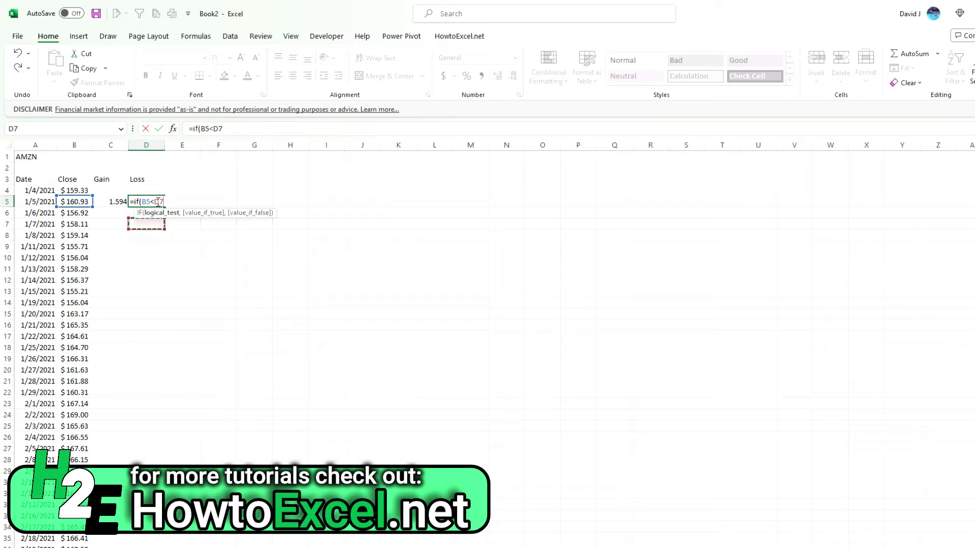
key(Up)
key(Left)
key(Left)
key(Up)
key(Up)
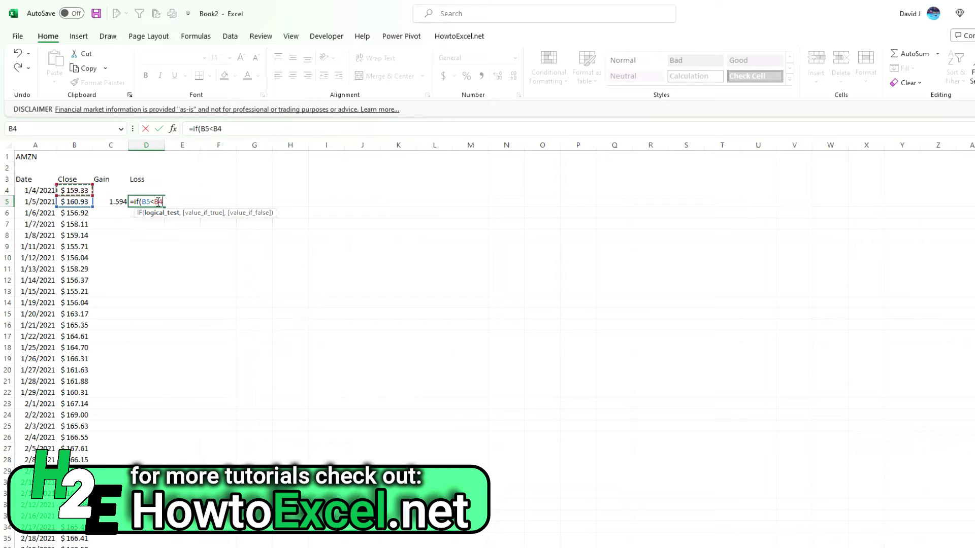
text(,)
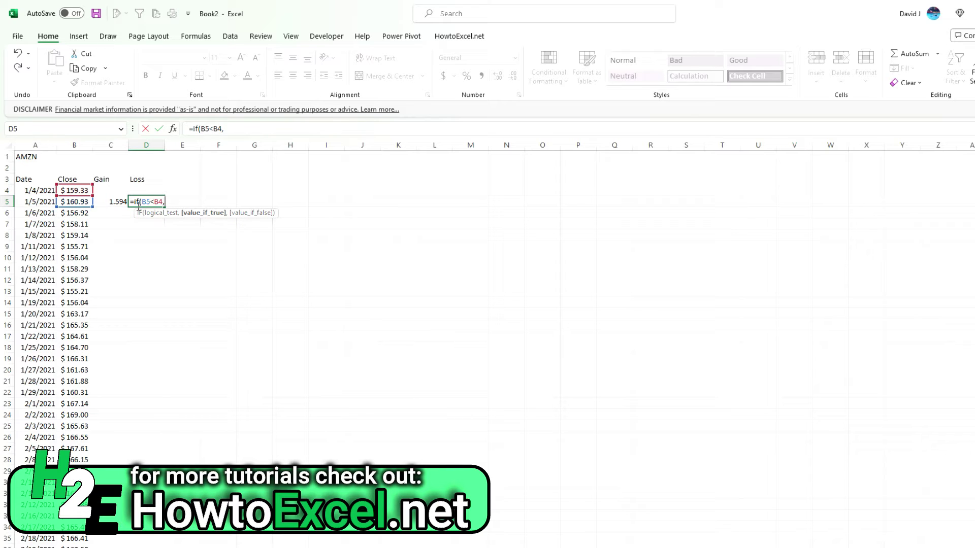
click(84, 203)
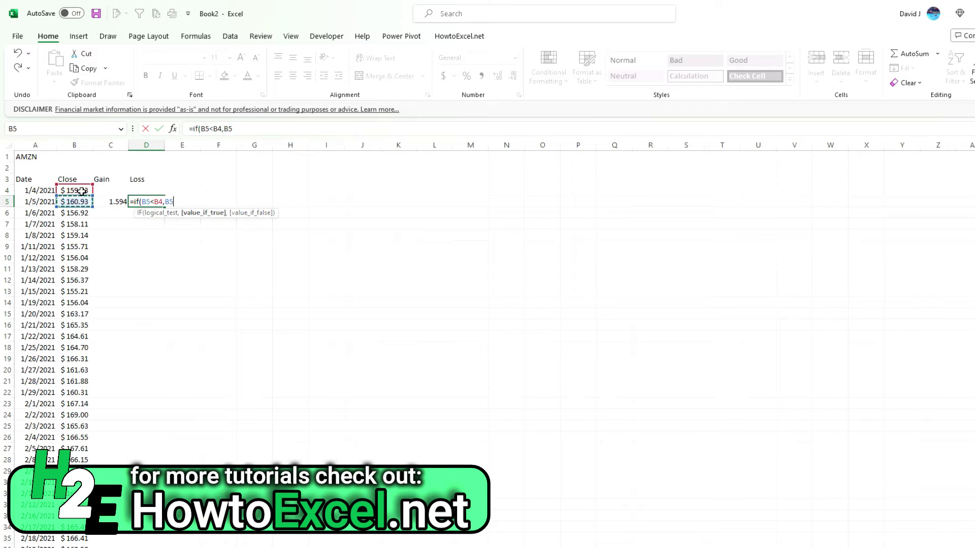
click(87, 190)
text(-)
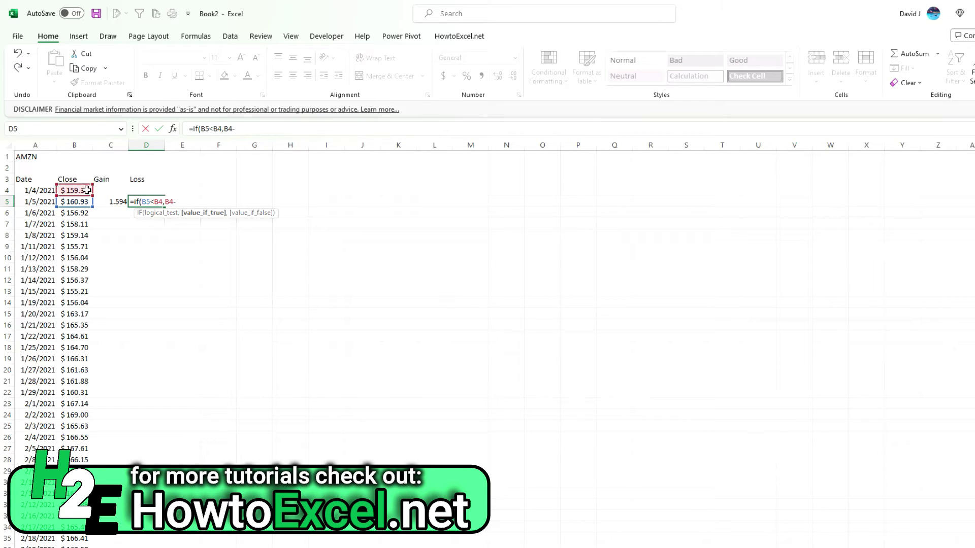
click(69, 200)
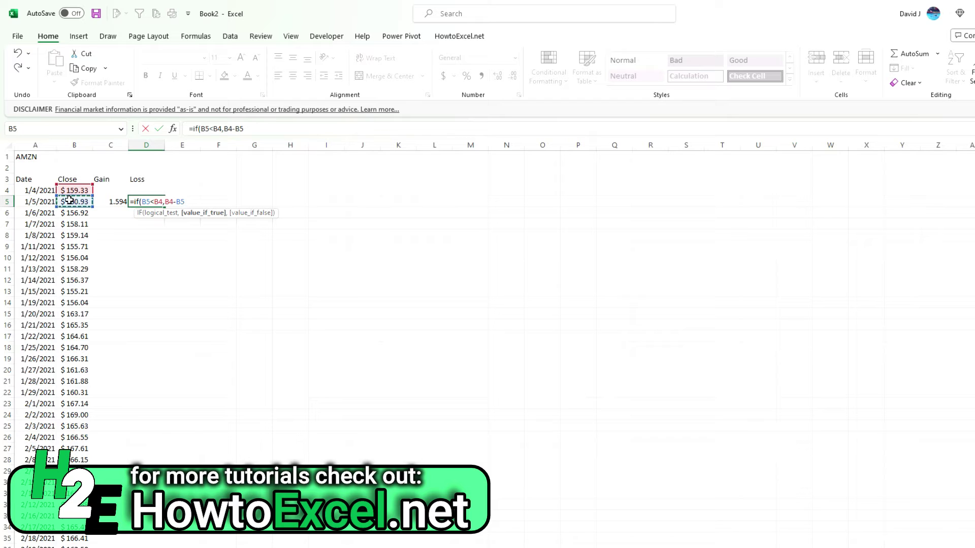
text(,0)
key(Return)
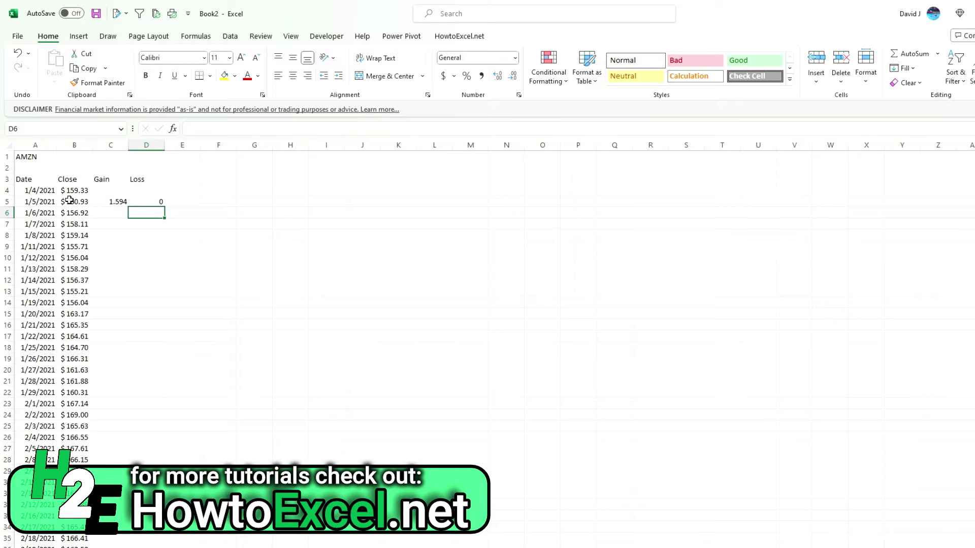
key(Up)
key(Left)
key(shift+Right)
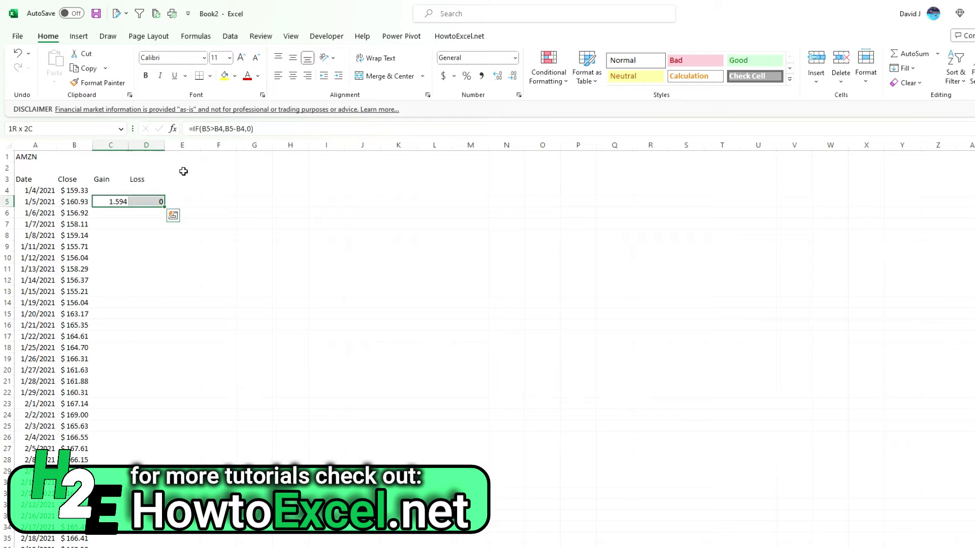
- Fill the Gain and Loss formulas down the table and apply Comma Style to columns C:D
double_click(164, 206)
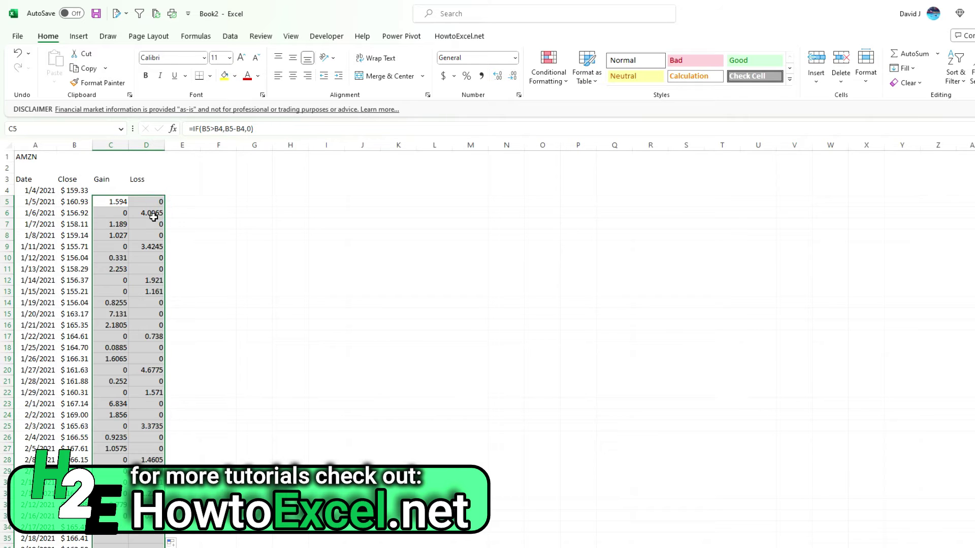
click(154, 216)
mouse_move(114, 145)
mouse_down()
mouse_move(146, 145)
mouse_move(123, 144)
mouse_up()
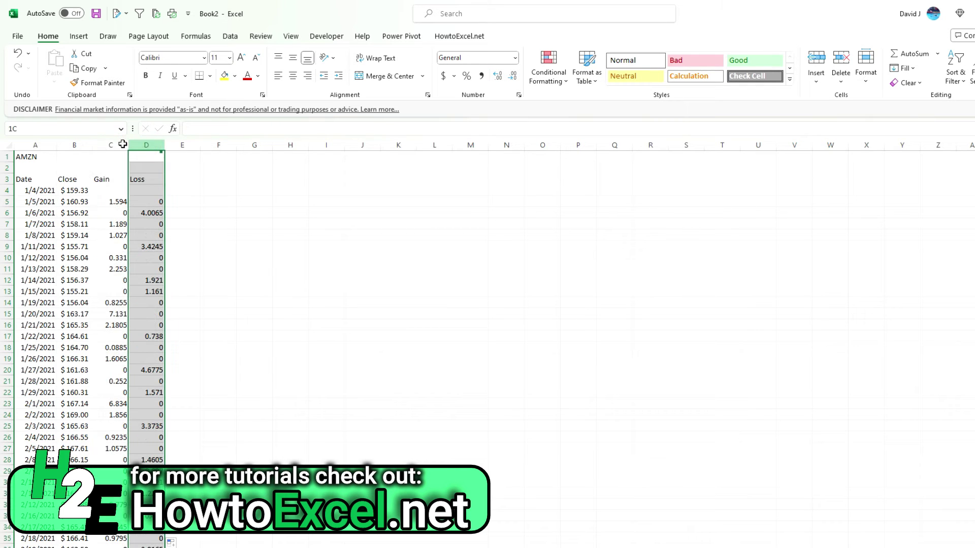
click(481, 76)
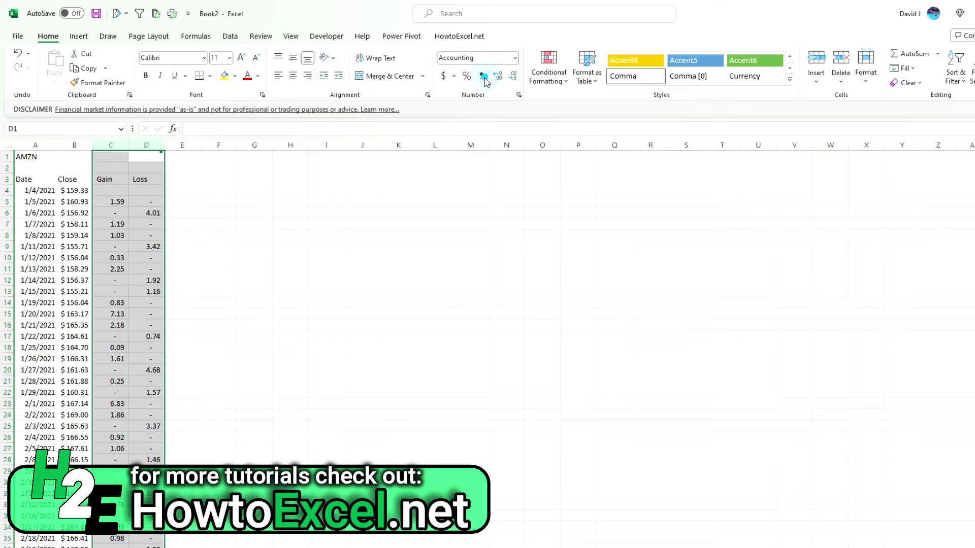
- Spot-check the filled Gain and Loss formulas and confirm they reach the last data row
click(147, 217)
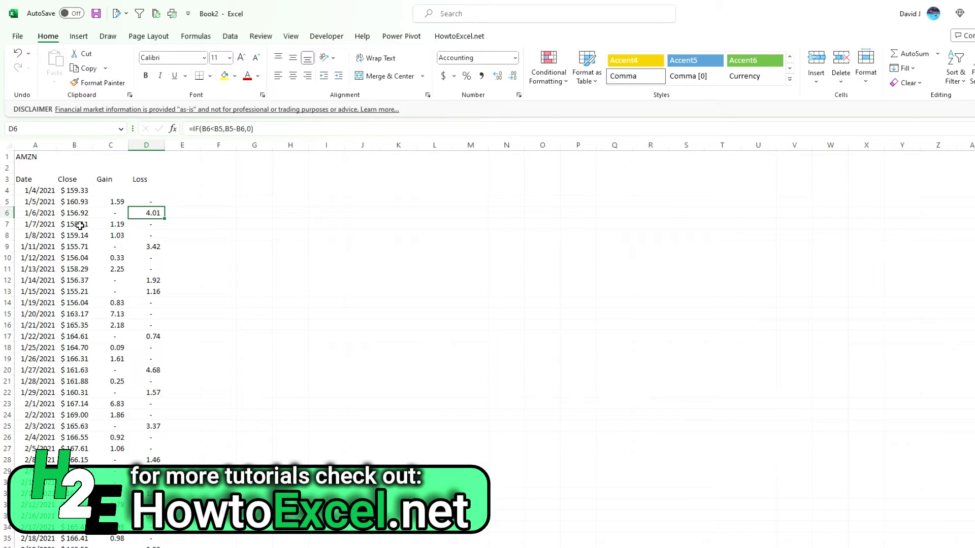
click(108, 224)
click(110, 236)
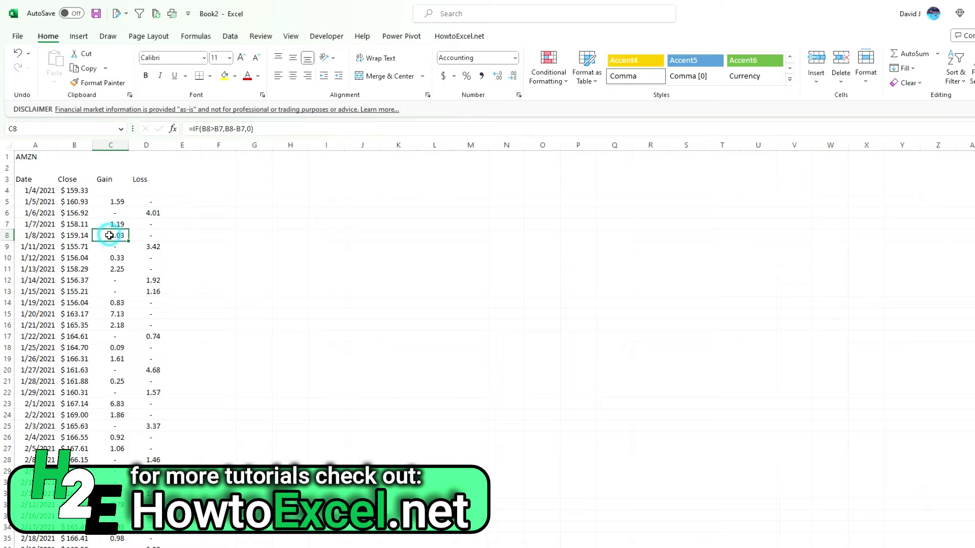
click(153, 247)
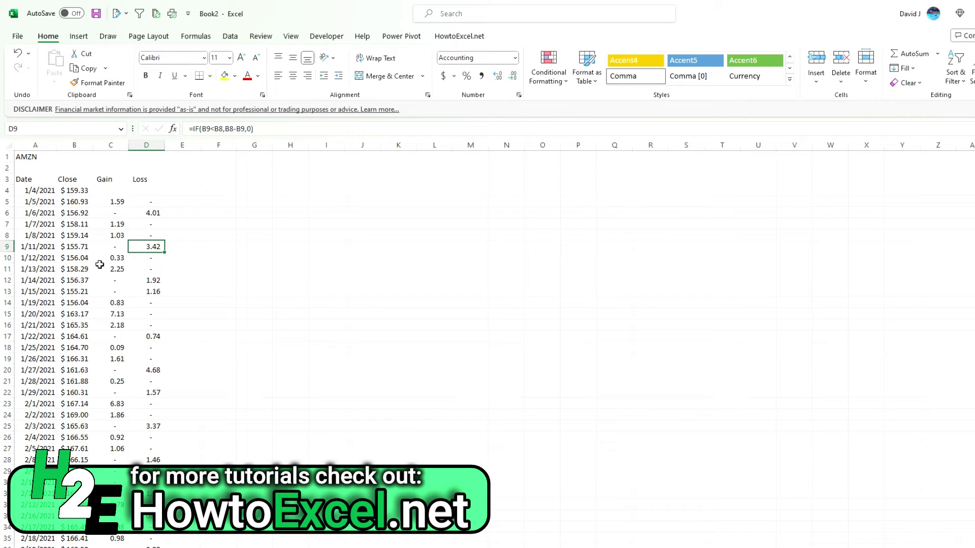
key(ctrl+Down)
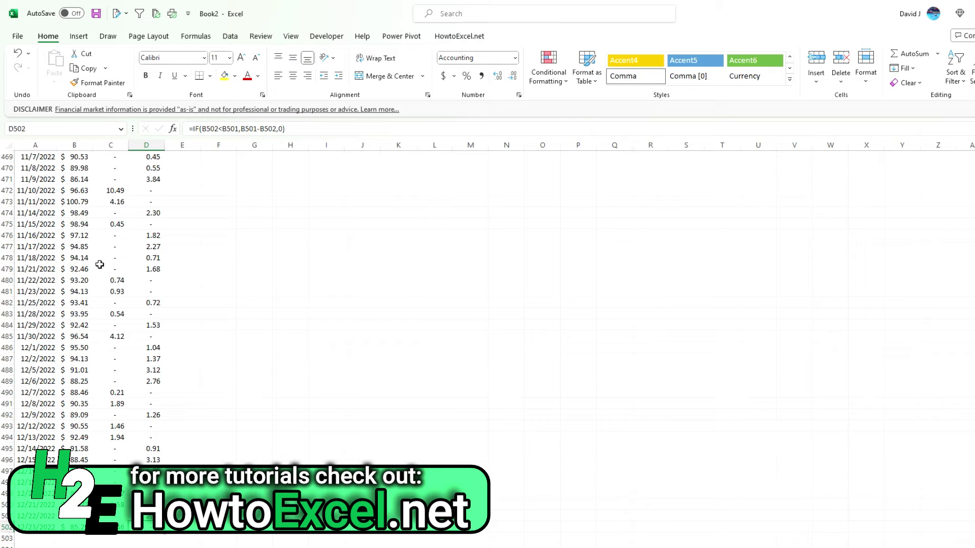
key(ctrl+Up)
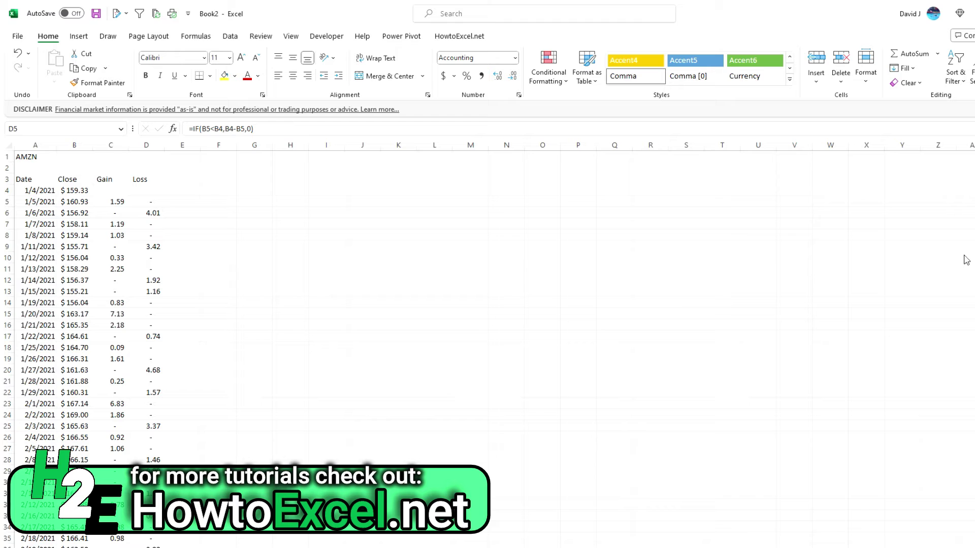
- Add an 'Average Gain' header in E3 and autofit column E
click(182, 178)
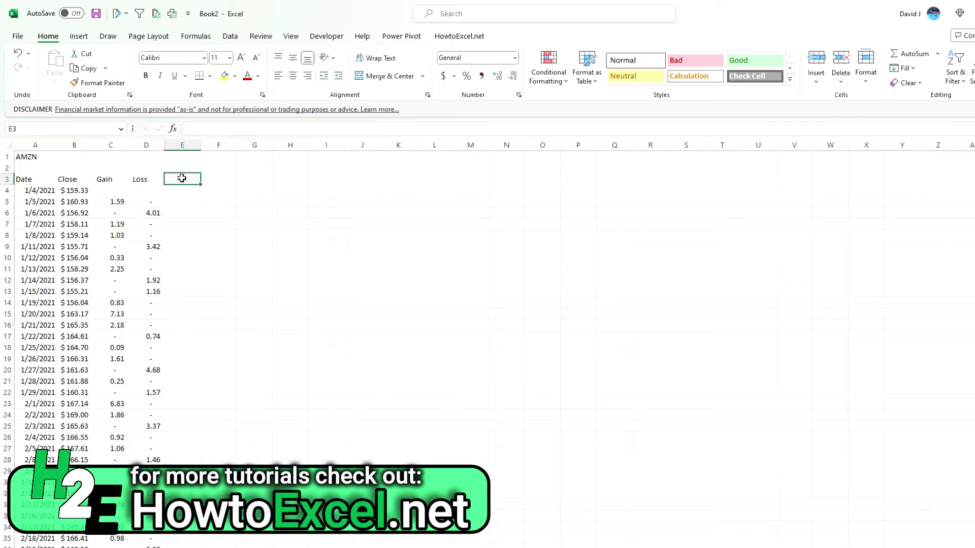
text(Average Gain)
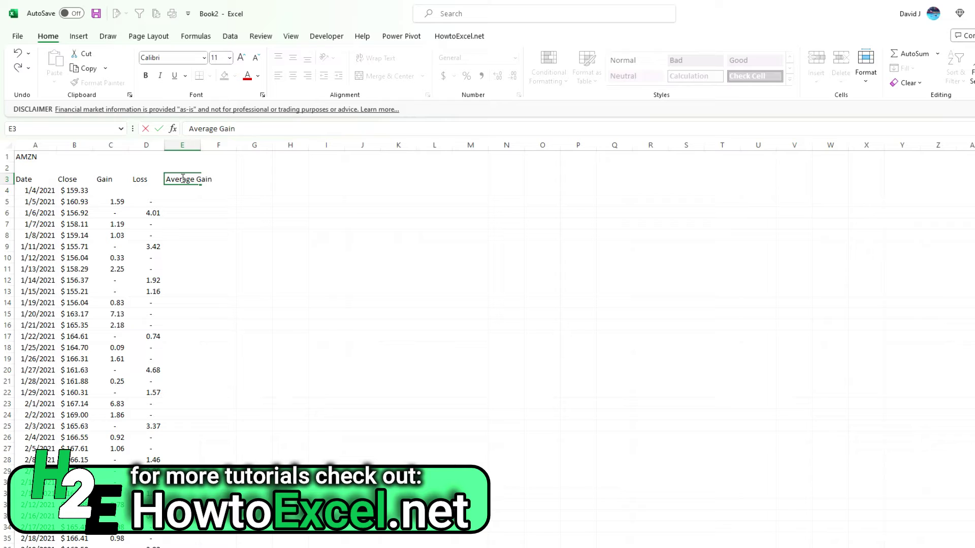
key(Return)
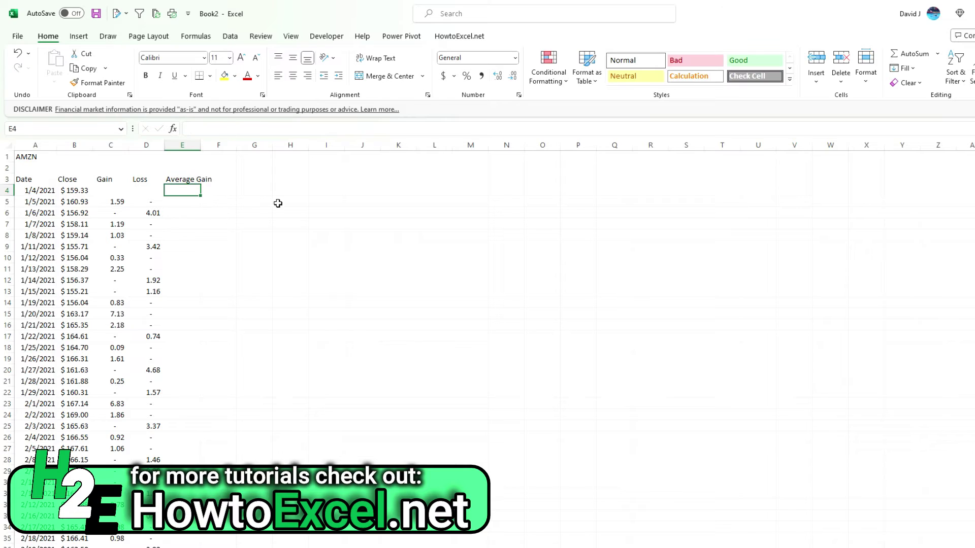
double_click(200, 145)
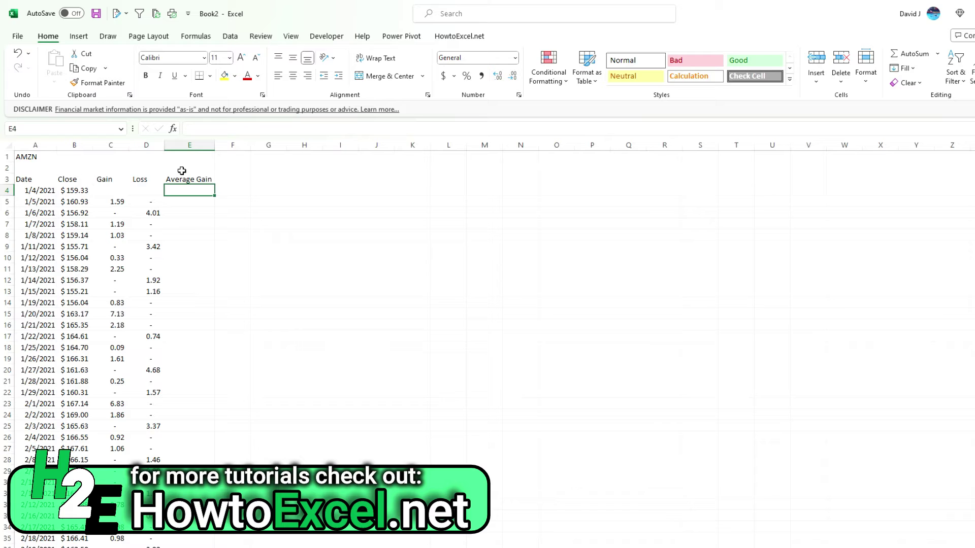
- Place =AVERAGE(C5:C18) in E18, giving a first 14-day average gain of 1.19
drag(76, 188, 71, 335)
click(73, 334)
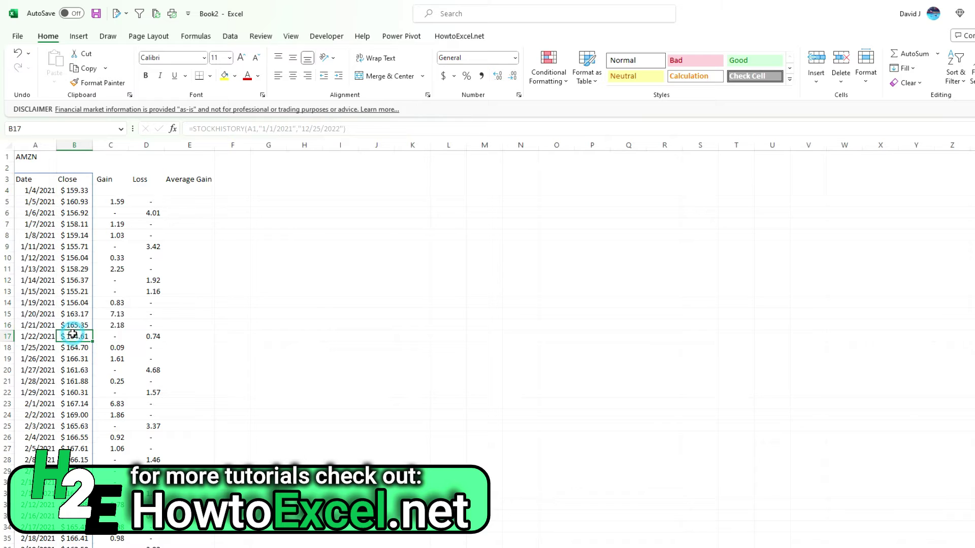
key(Right)
key(Right)
key(Right)
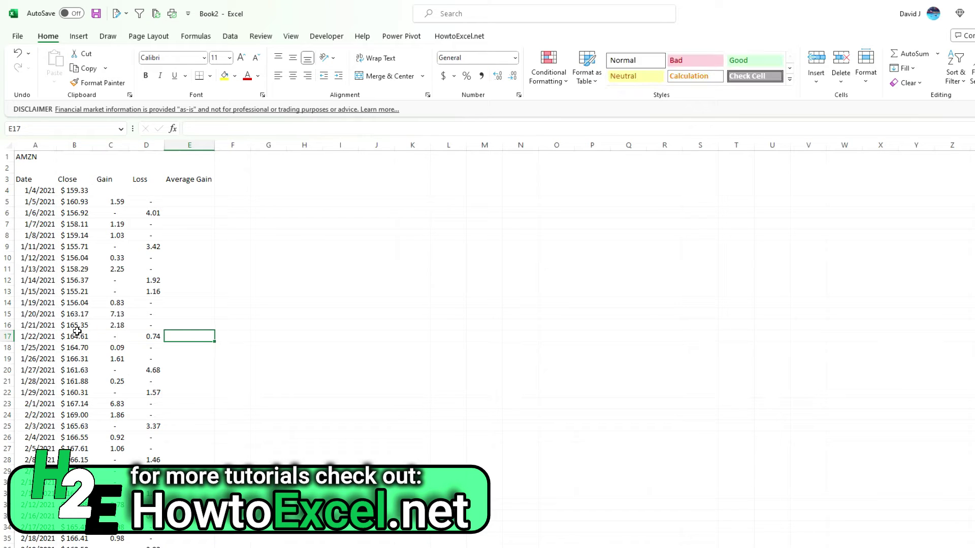
text(=average()
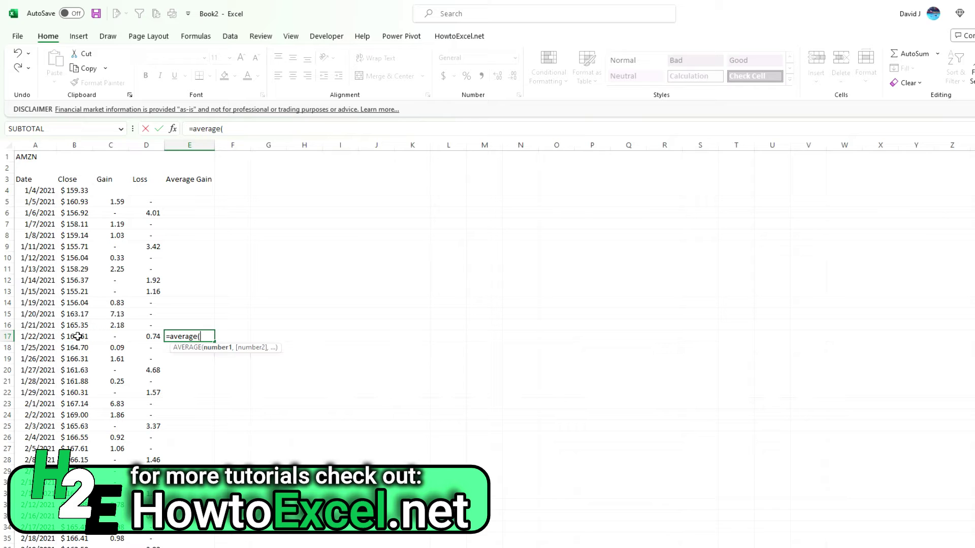
drag(77, 336, 114, 330)
key(Return)
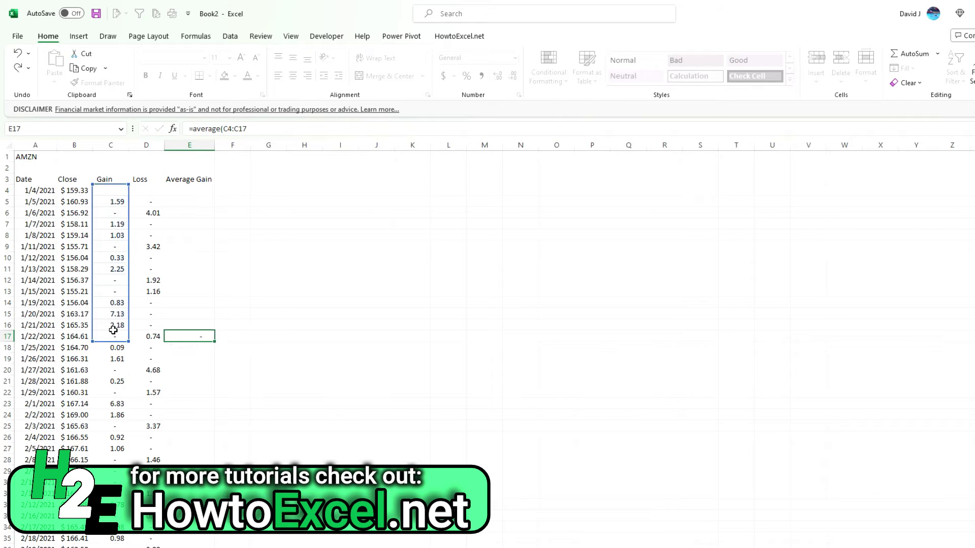
key(Up)
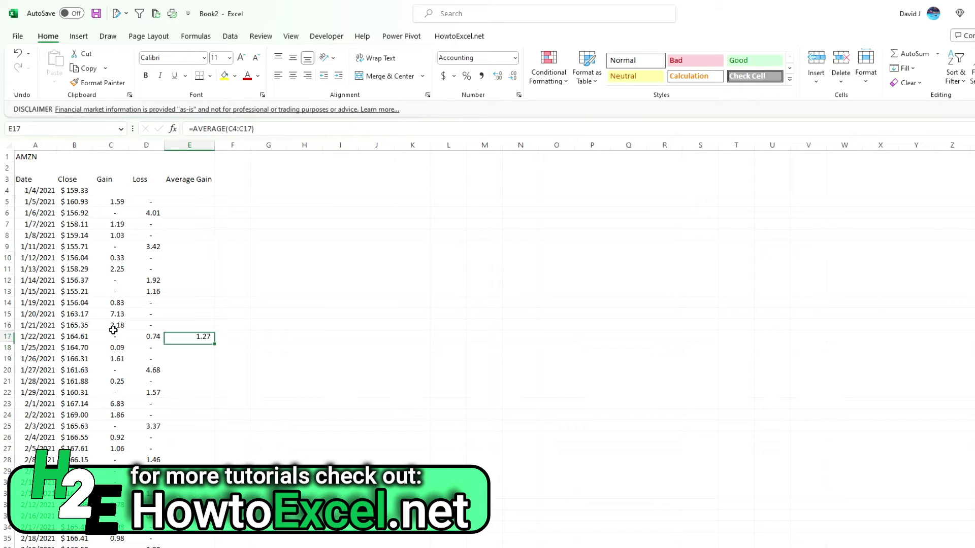
click(205, 344)
click(207, 349)
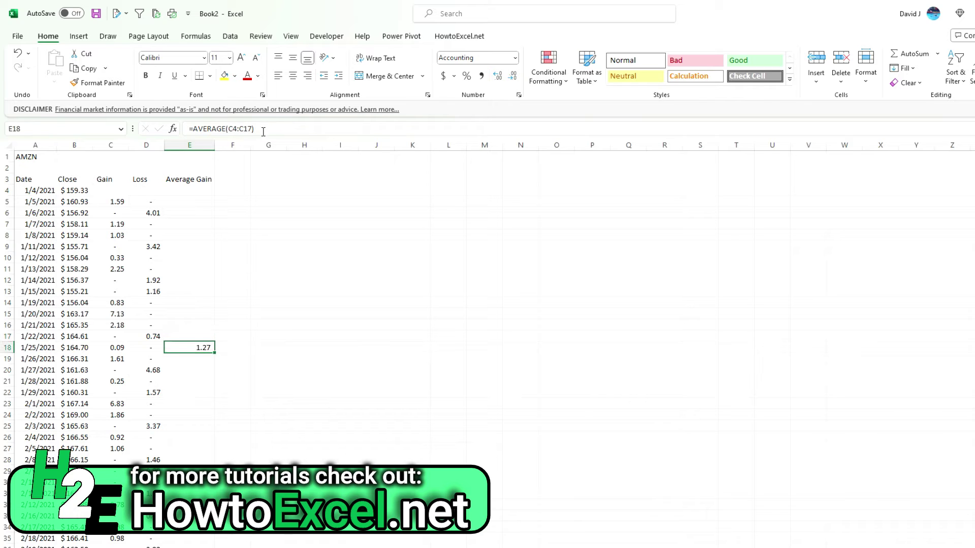
key(ctrl+apostrophe)
drag(117, 342, 117, 353)
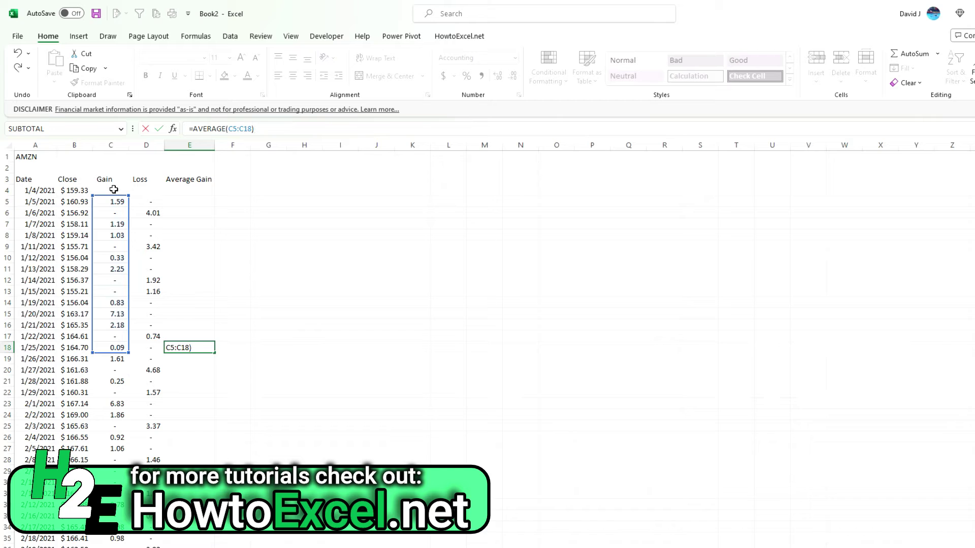
key(ctrl+Return)
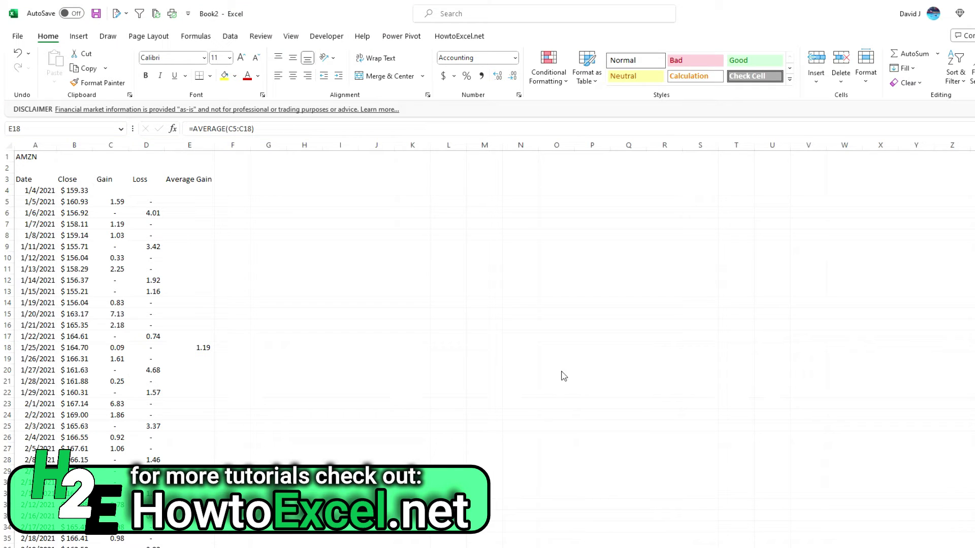
click(189, 361)
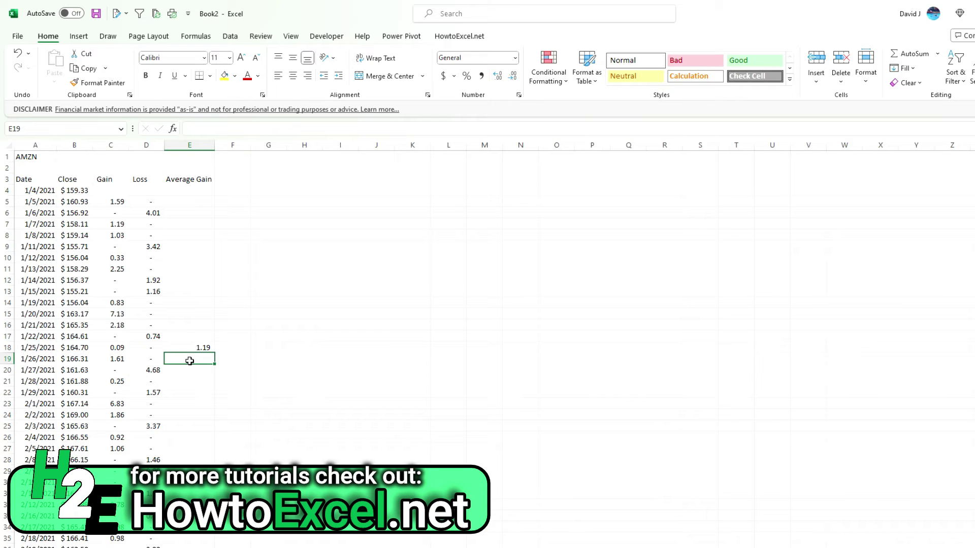
- Enter the smoothed average formula =((E18*13)+C19)/14 in E19
text(=)
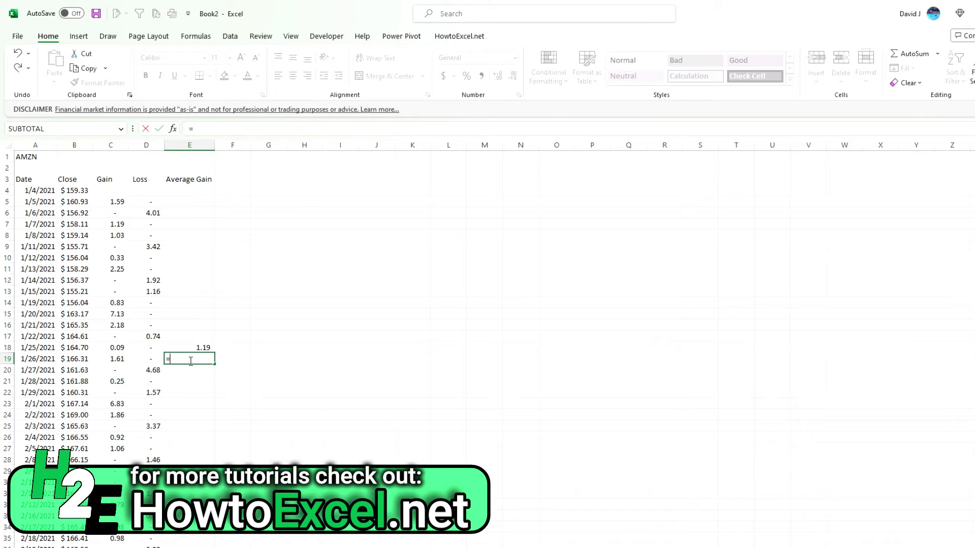
text(()
click(193, 347)
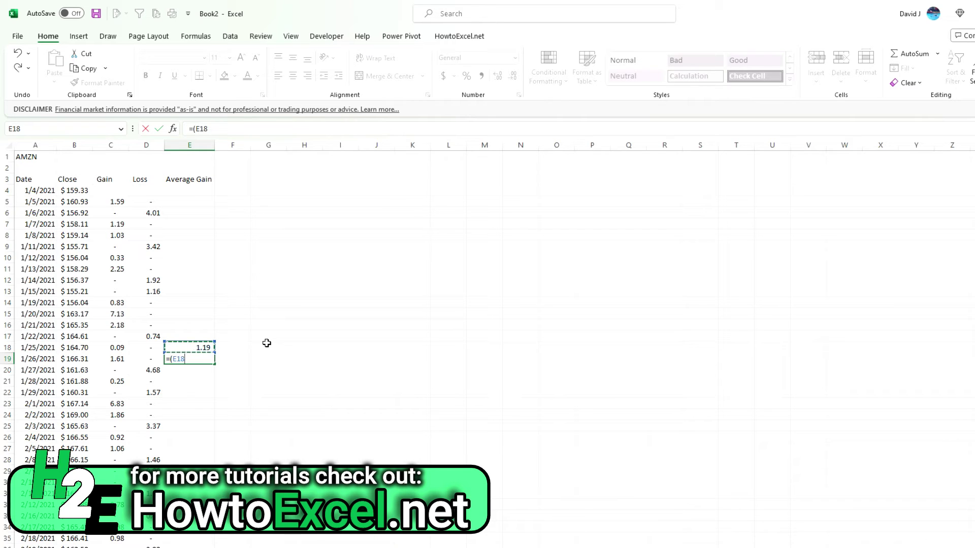
text(*13)+)
click(114, 359)
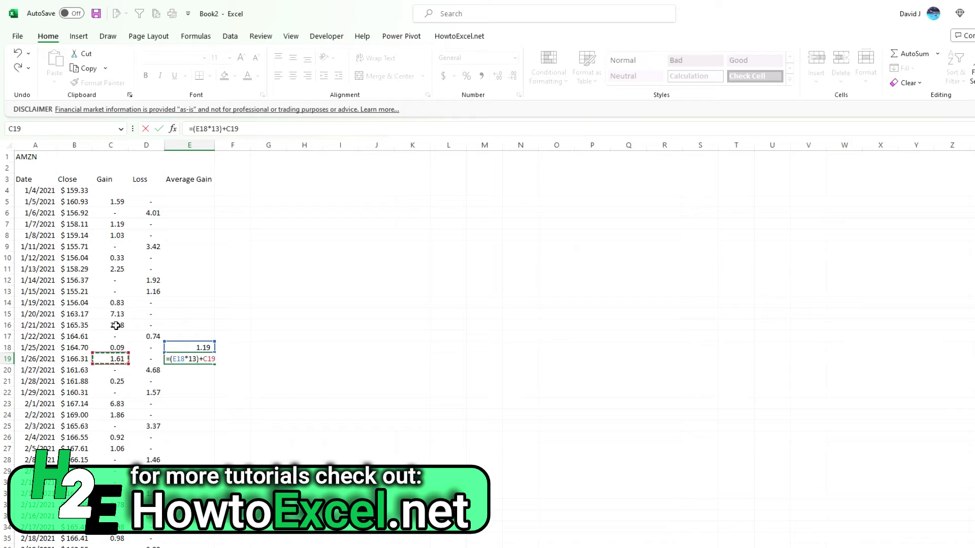
click(195, 128)
text(()
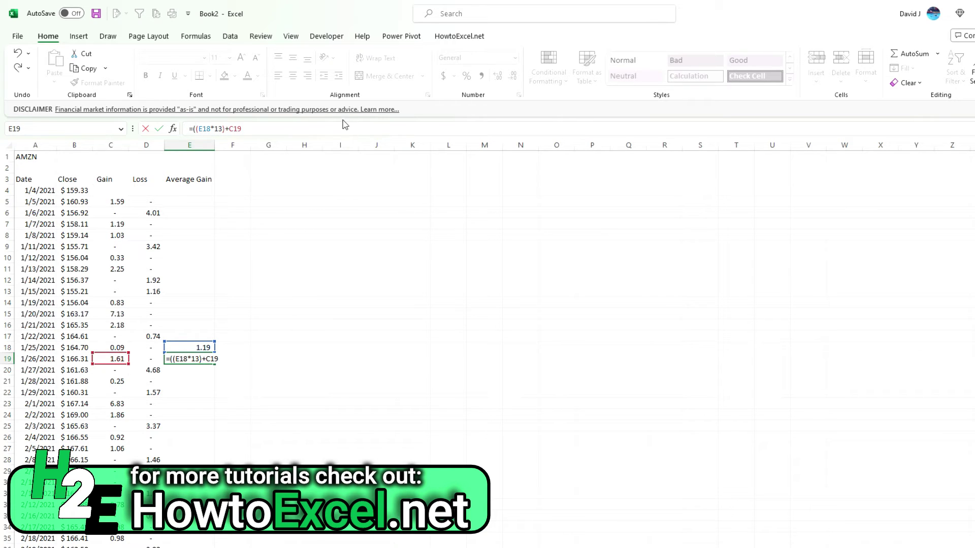
click(340, 124)
text()/14)
key(Return)
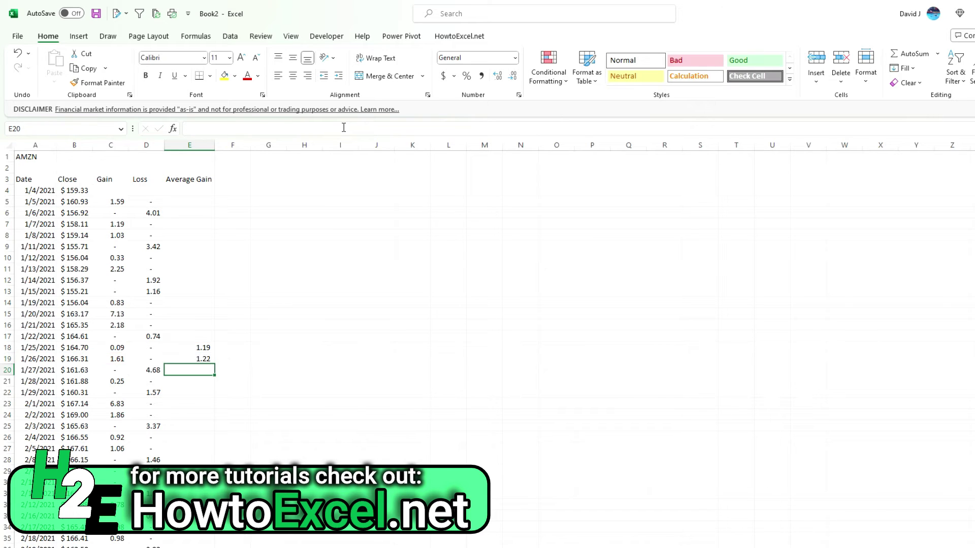
- Fill the smoothed Average Gain formula down column E to row 502 and check both ends
click(209, 357)
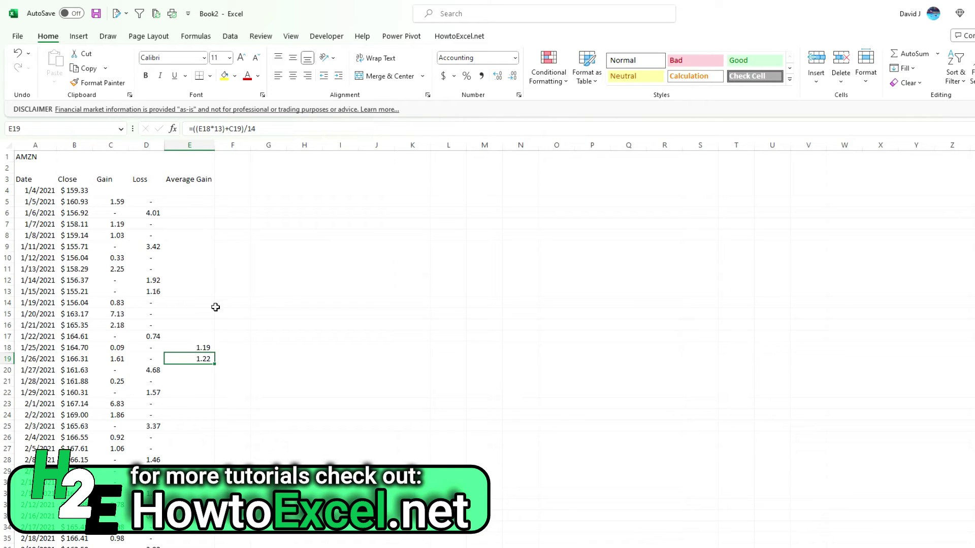
click(211, 345)
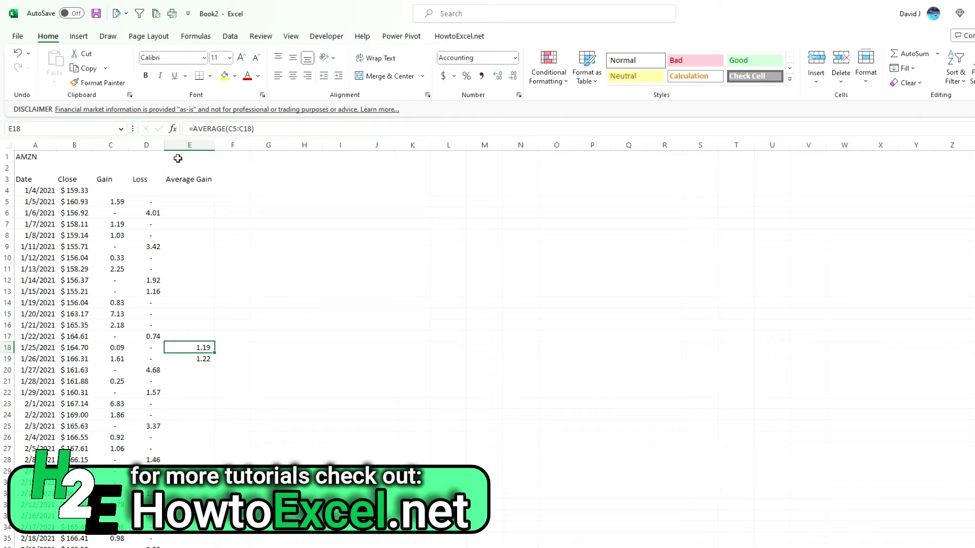
click(201, 358)
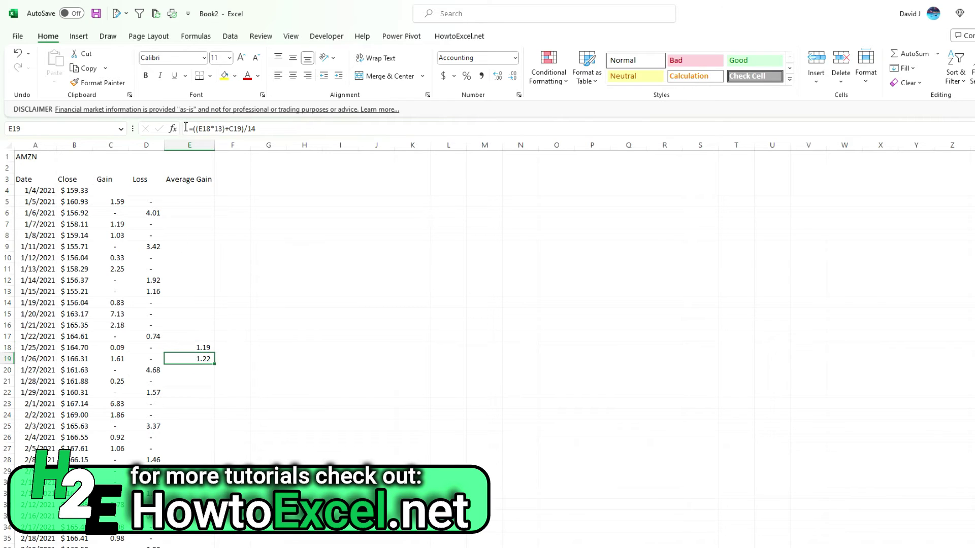
double_click(215, 364)
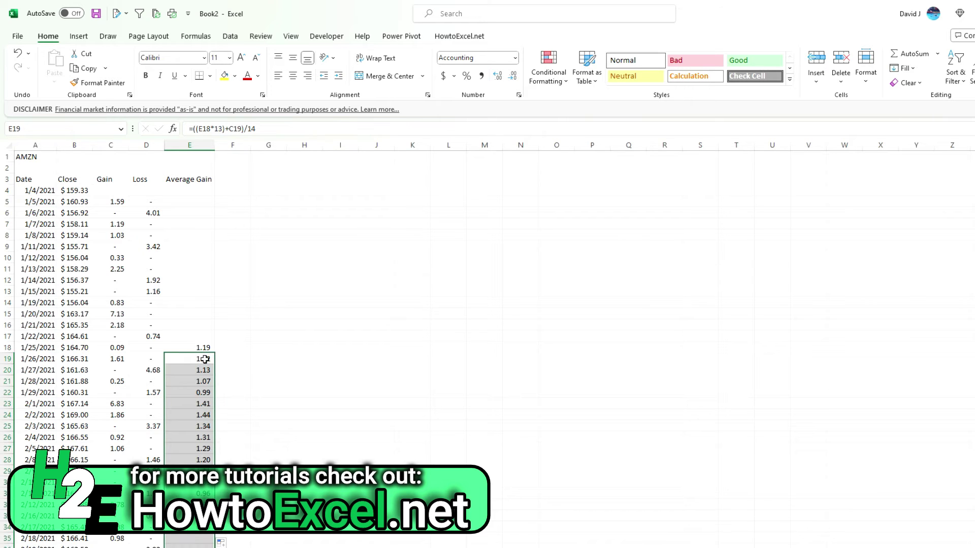
click(204, 359)
key(ctrl+Down)
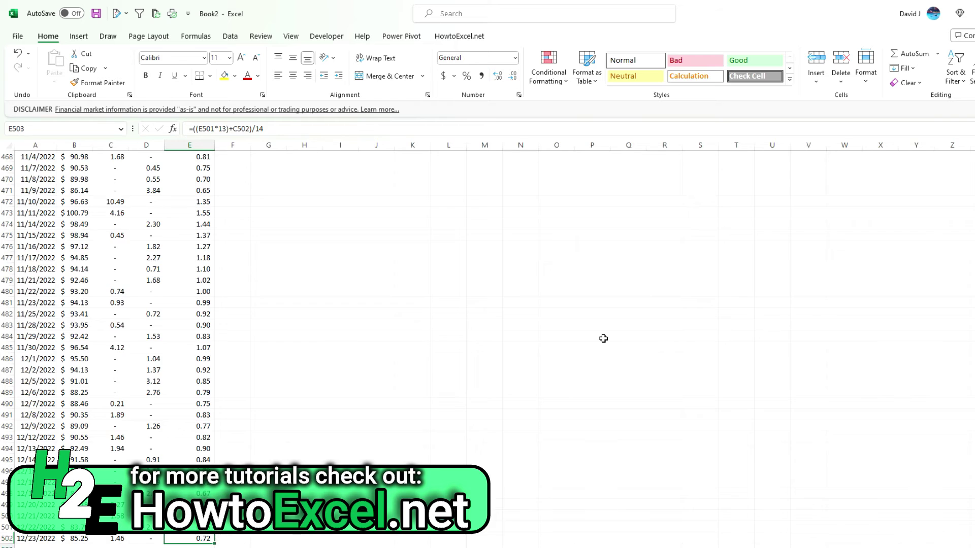
key(ctrl+Up)
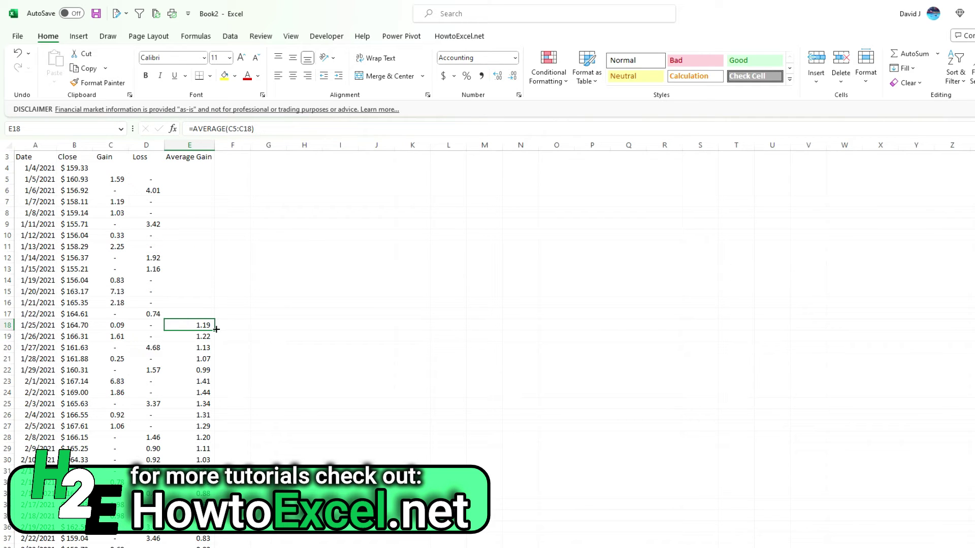
- Set F18 to =AVERAGE(D5:D18) and F19 to =((F18*13)+D19)/14, filled down column F
drag(216, 329, 246, 322)
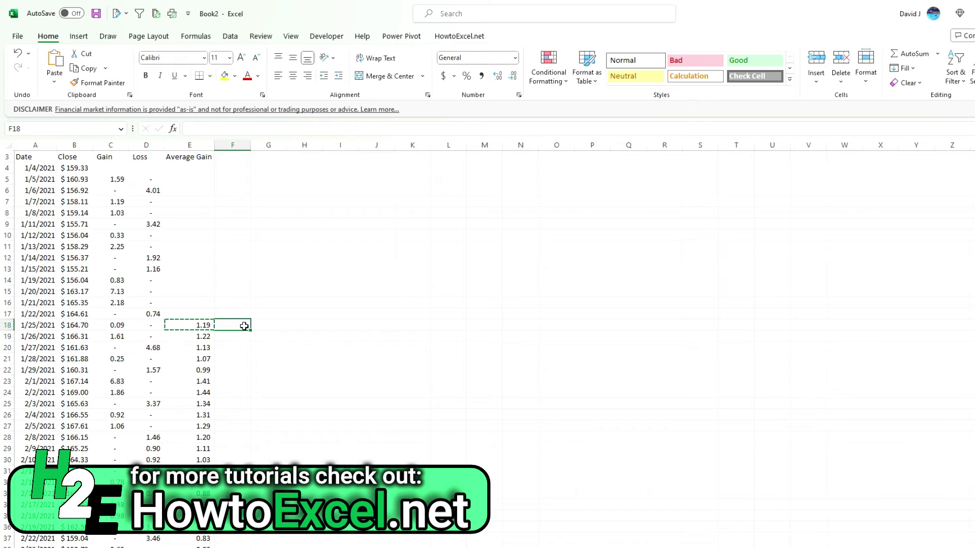
click(245, 128)
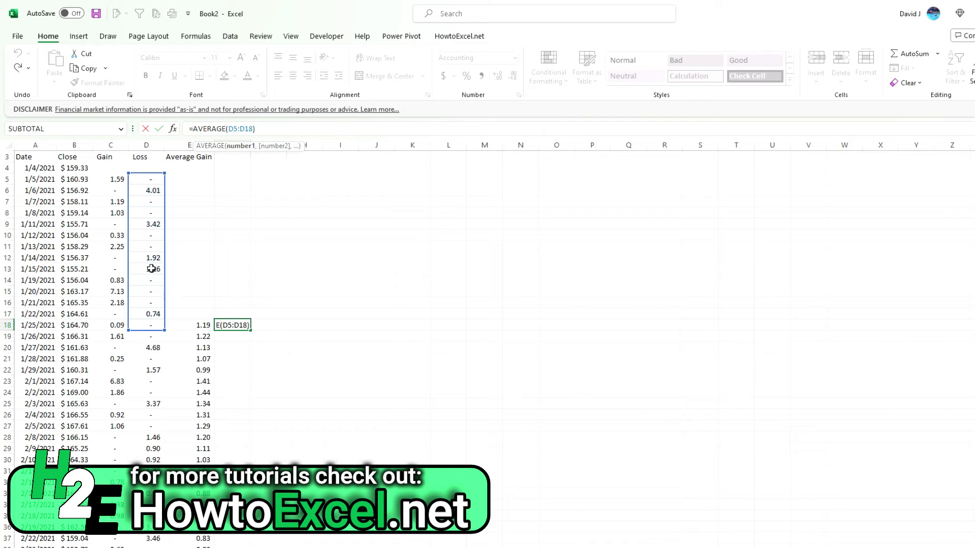
key(Return)
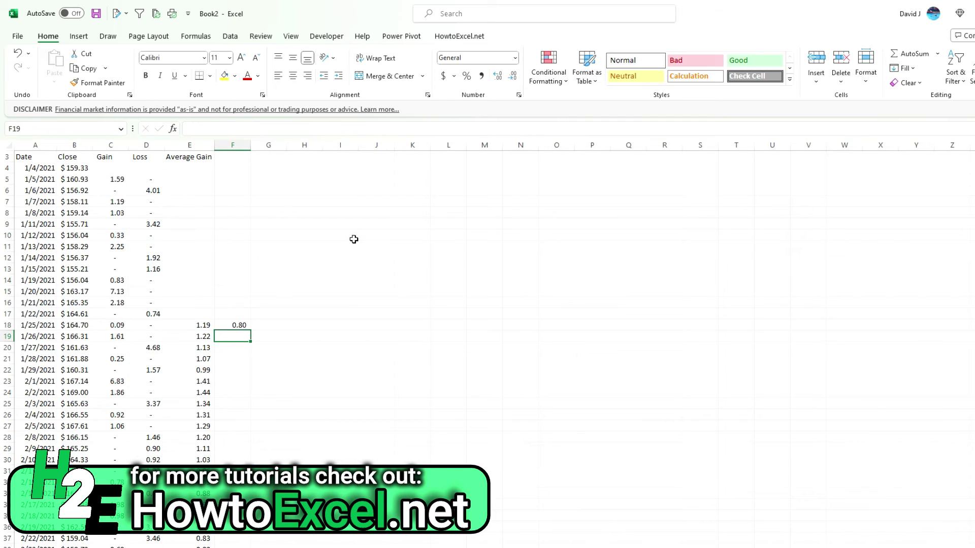
key(ctrl+v)
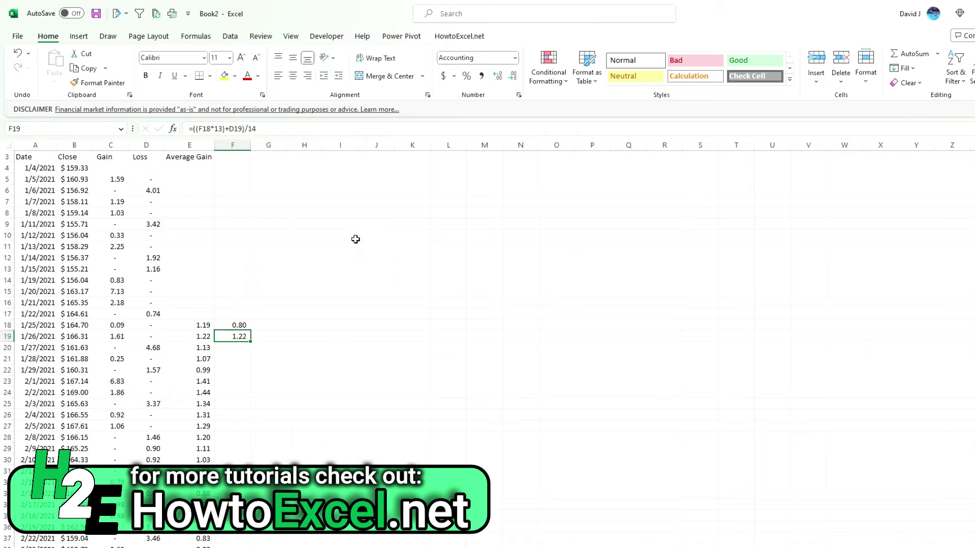
click(284, 128)
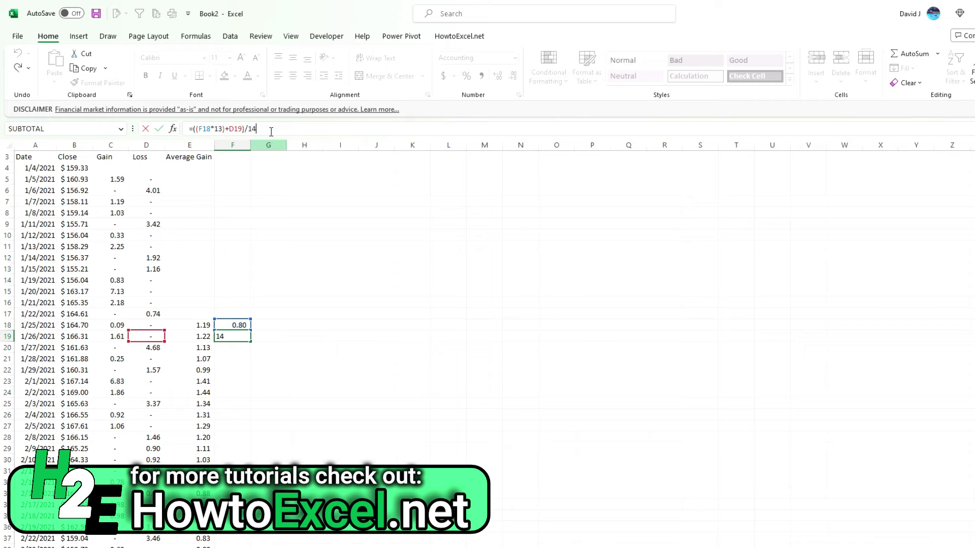
key(Return)
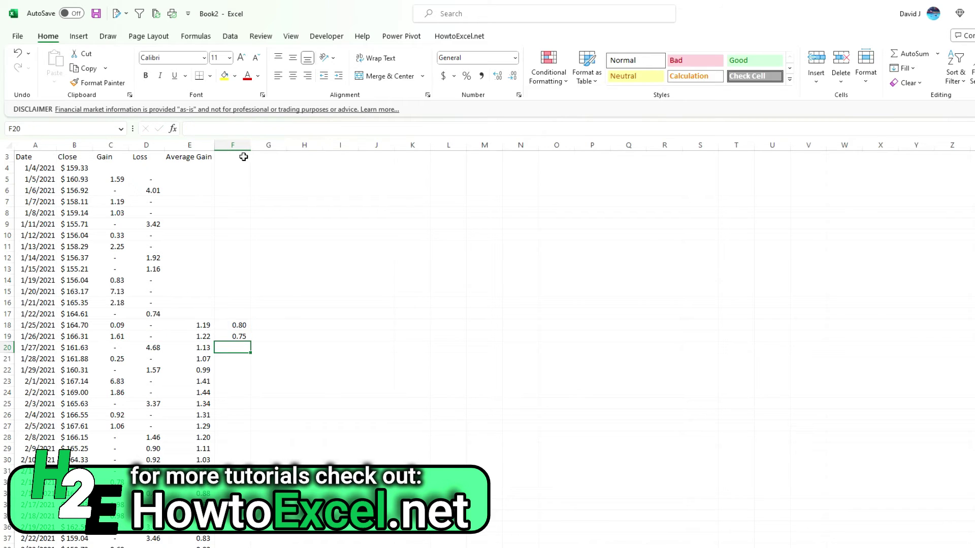
click(242, 335)
double_click(250, 344)
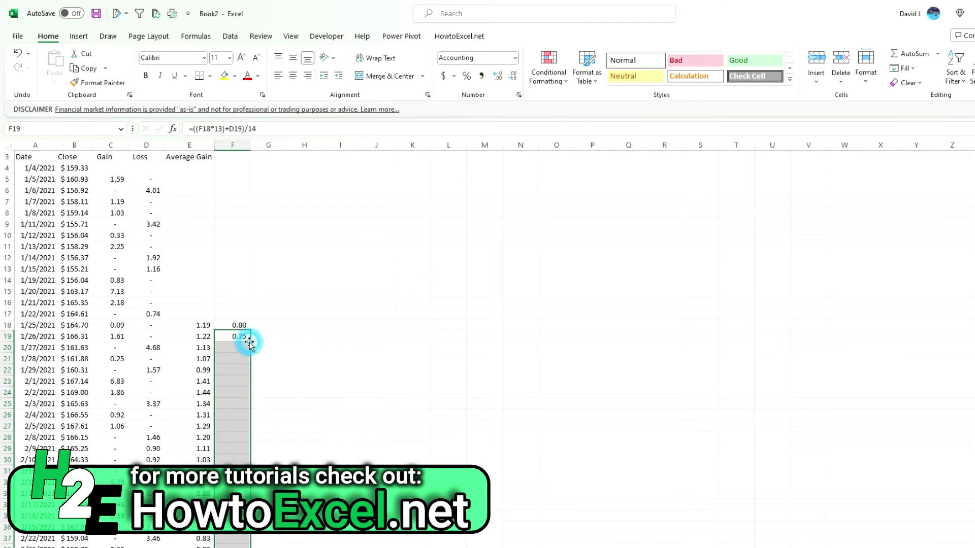
- Title column F 'Average Loss', autofit it, and verify the values reach the last row
click(226, 158)
text(Average Loss)
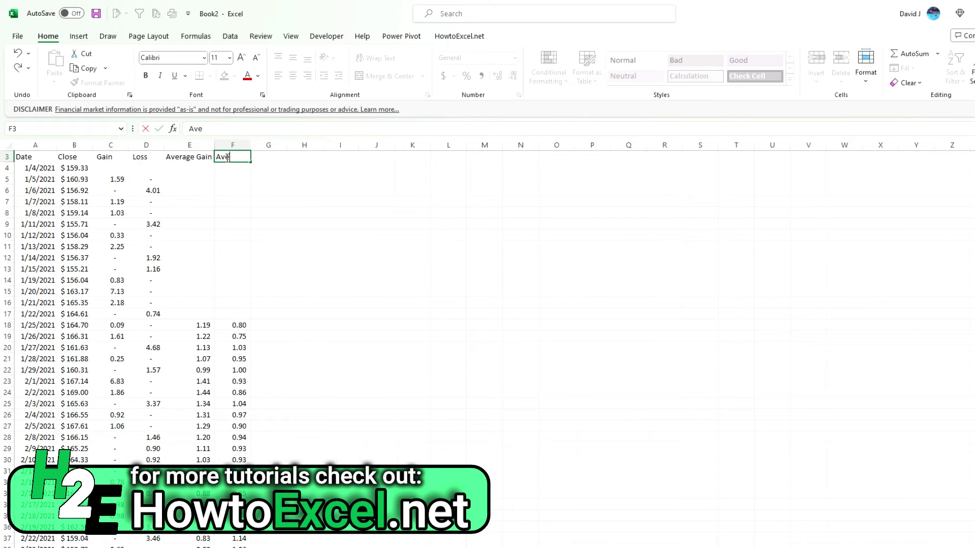
key(Return)
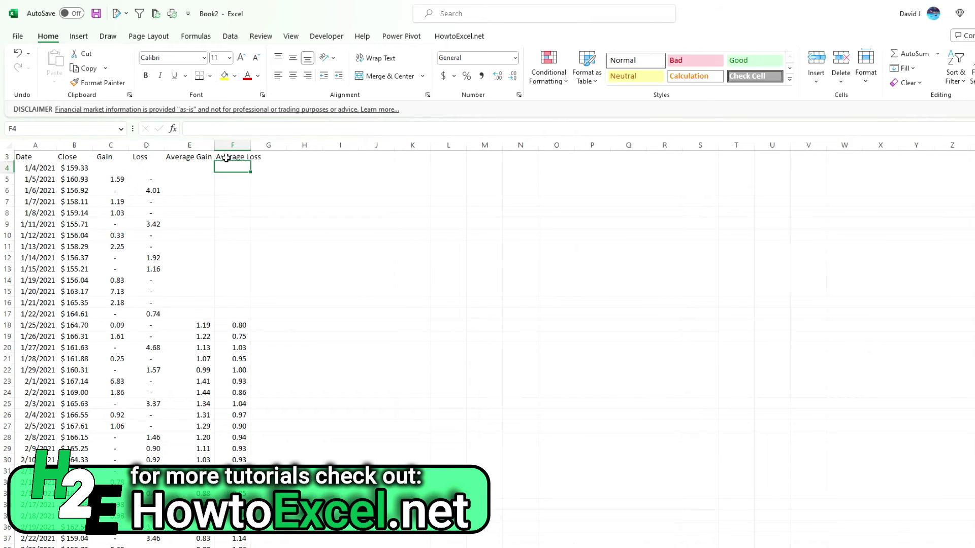
double_click(251, 145)
click(256, 325)
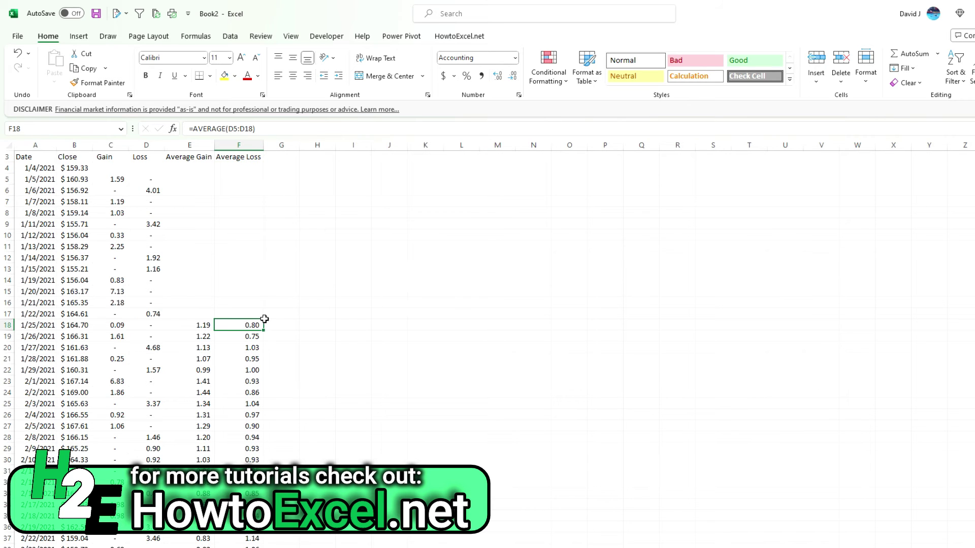
key(ctrl+Down)
key(ctrl+Up)
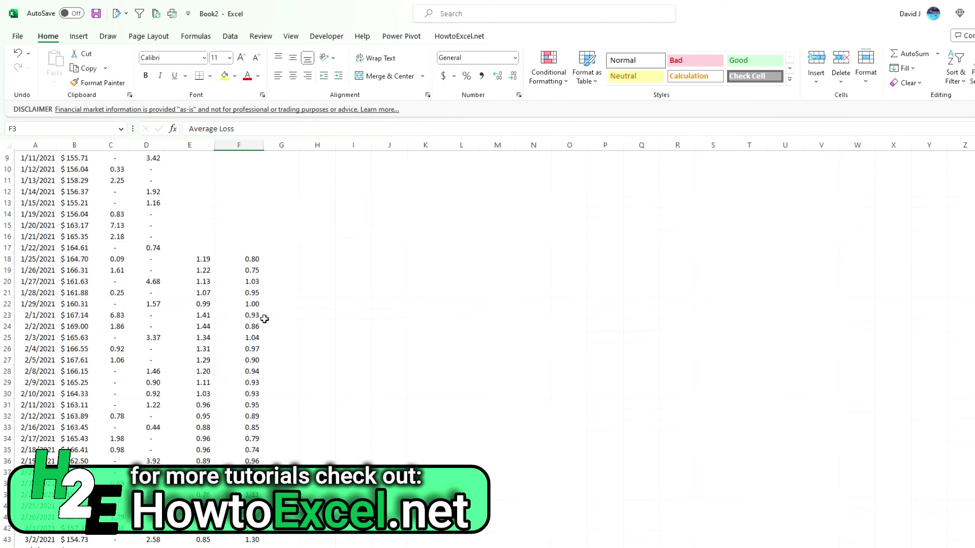
key(ctrl+Up)
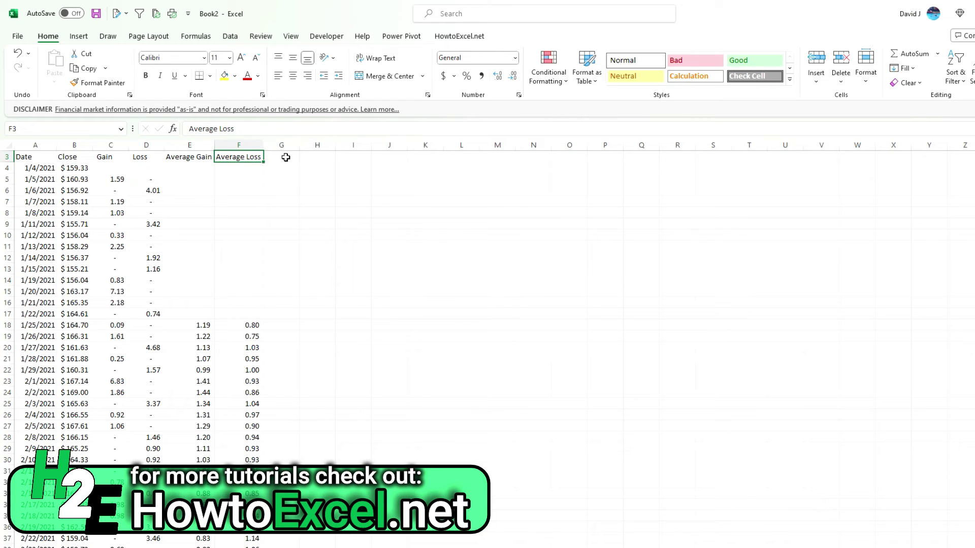
click(287, 158)
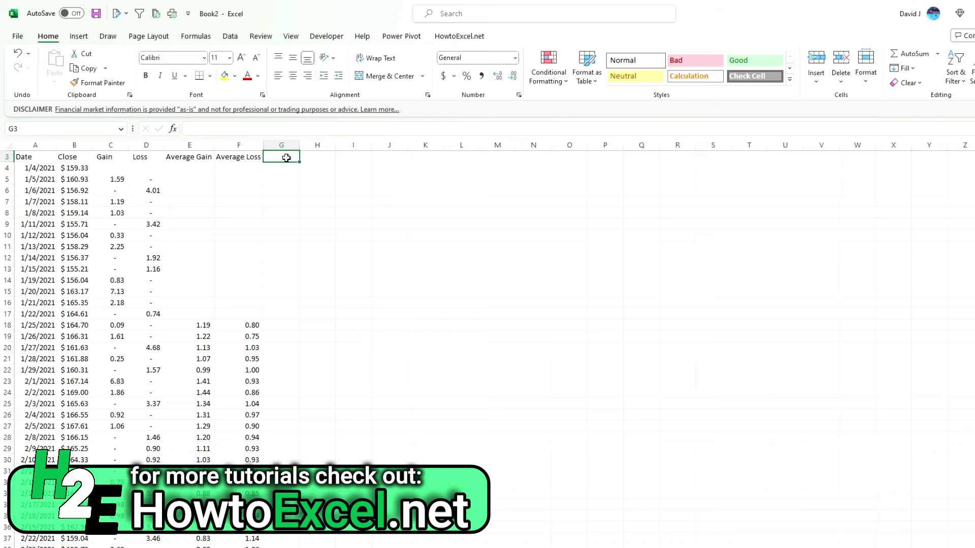
- Head column G 'RS', enter =E18/F18 in G18, fill it down, and apply two-decimal Comma Style
text(R)
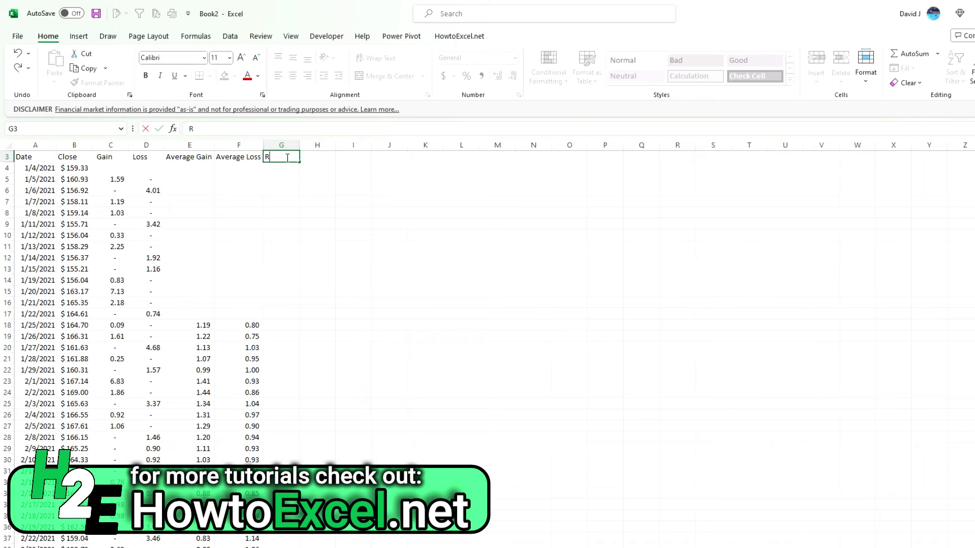
text(S)
key(Return)
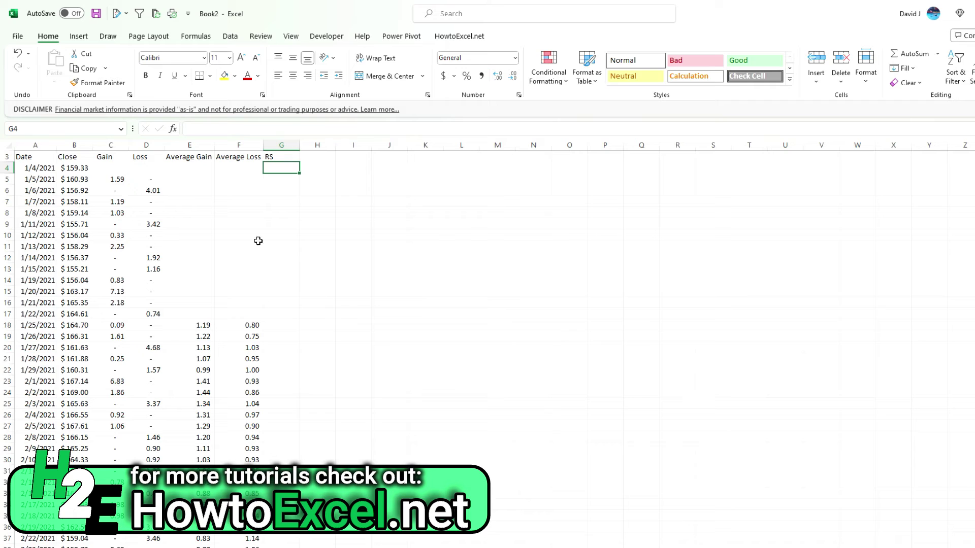
click(278, 326)
text(=)
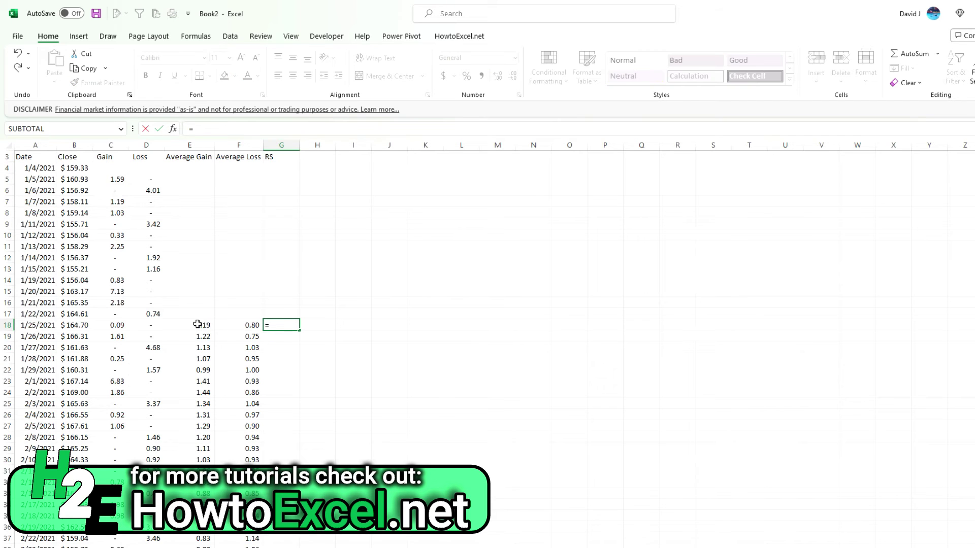
click(200, 326)
text(/)
click(244, 325)
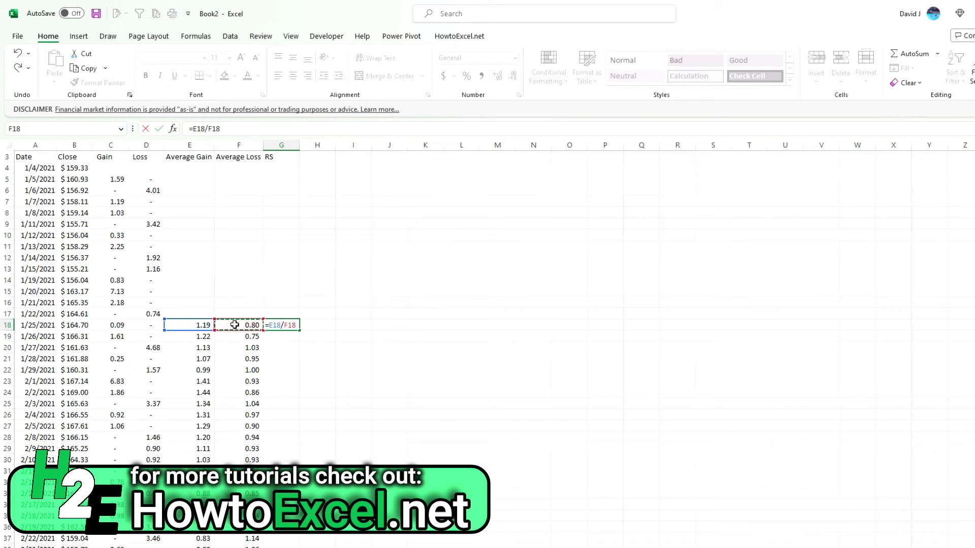
key(Return)
click(291, 324)
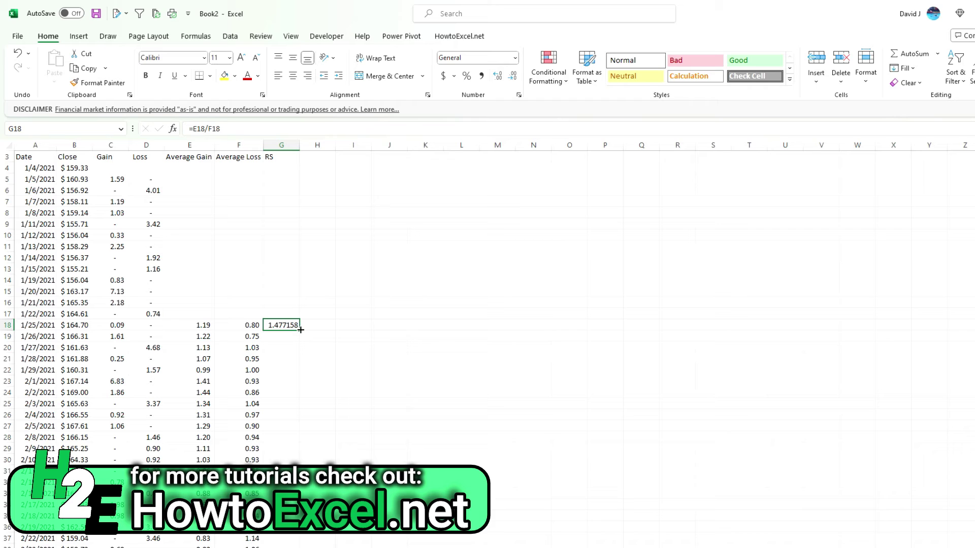
double_click(300, 330)
click(481, 77)
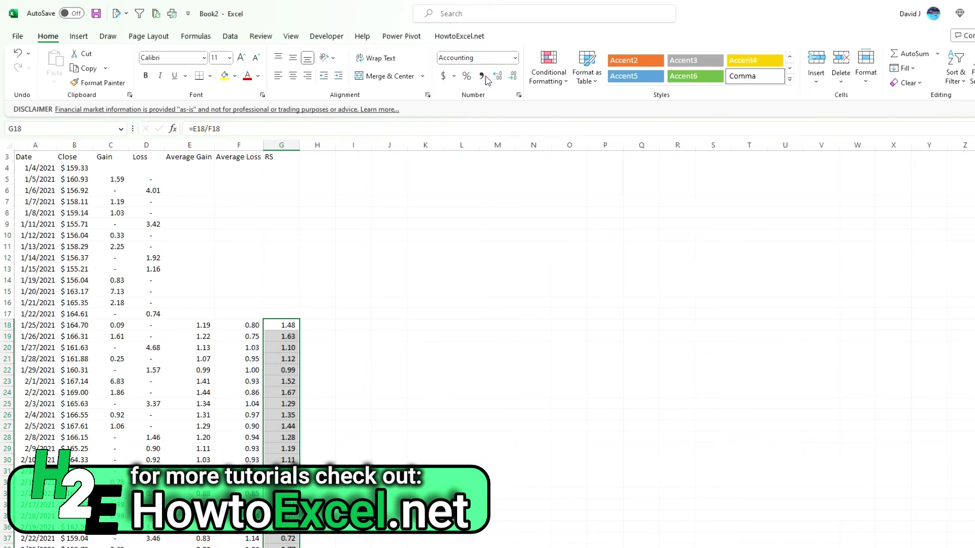
click(324, 156)
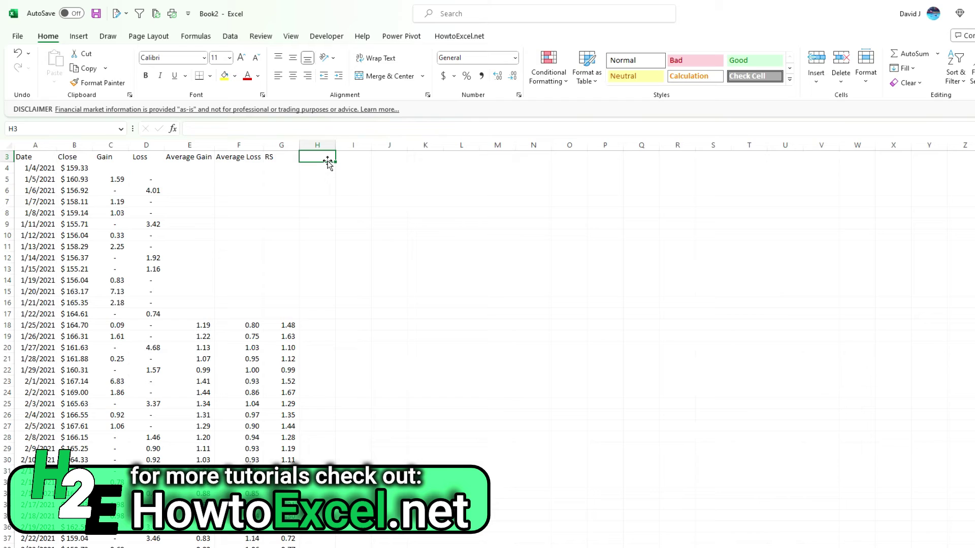
- Head column H with '100-(100/(1+RS))' and 'RSI' on two lines, and widen the column
text(1)
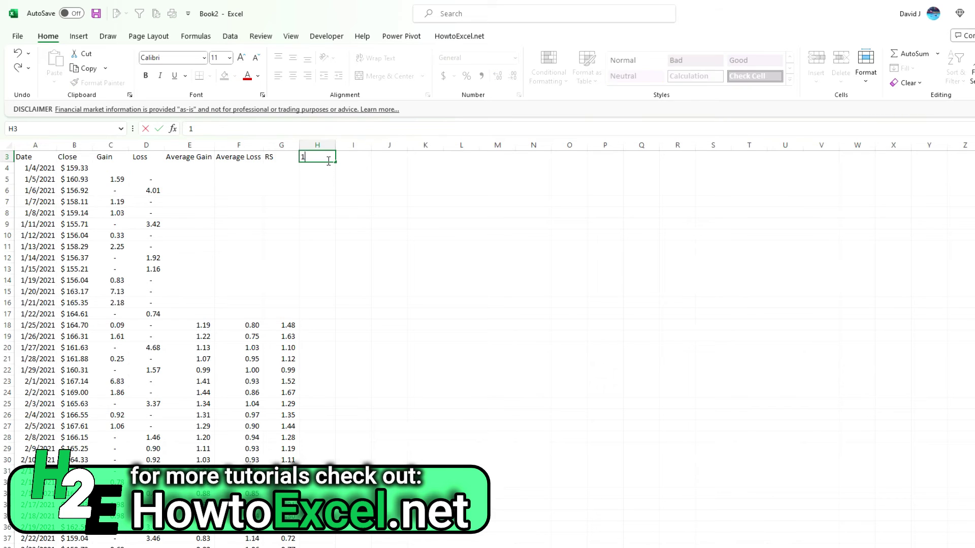
text(00-(100/(1+RS))
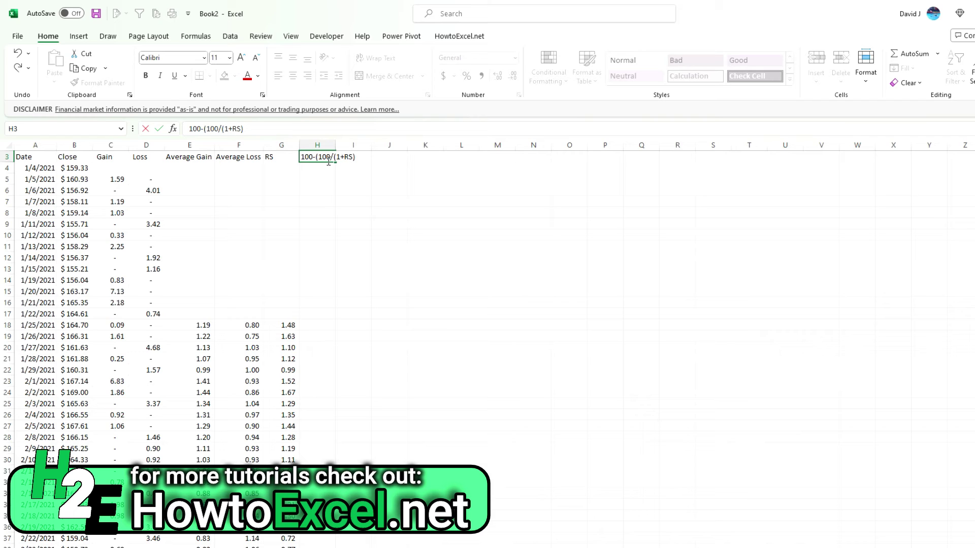
text())
click(291, 127)
text(RSI)
key(Return)
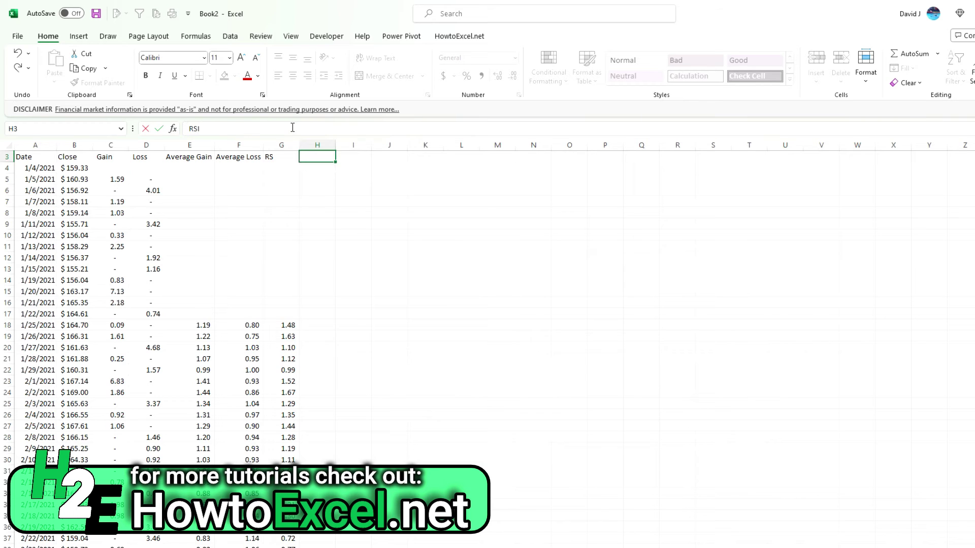
drag(336, 145, 383, 146)
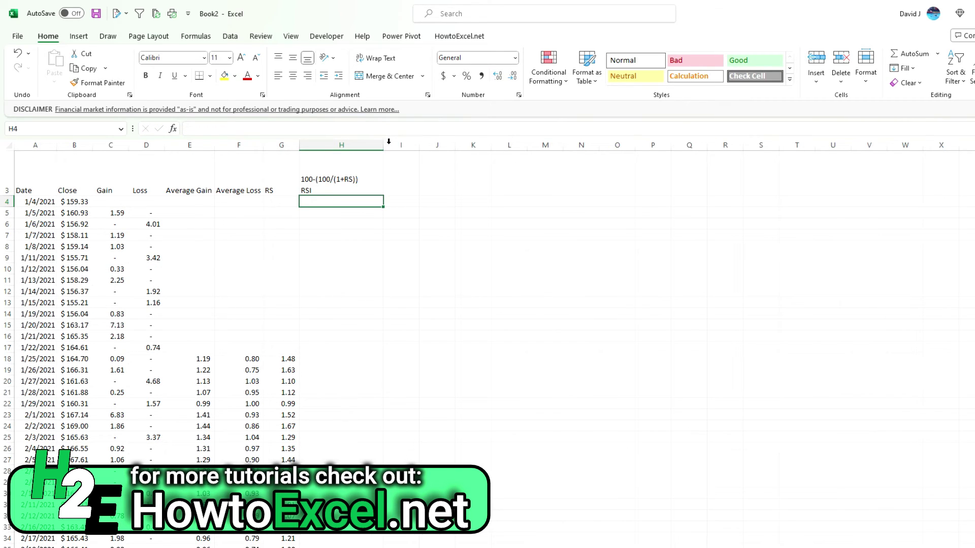
- Centre the row 3 headers both vertically and horizontally
click(9, 146)
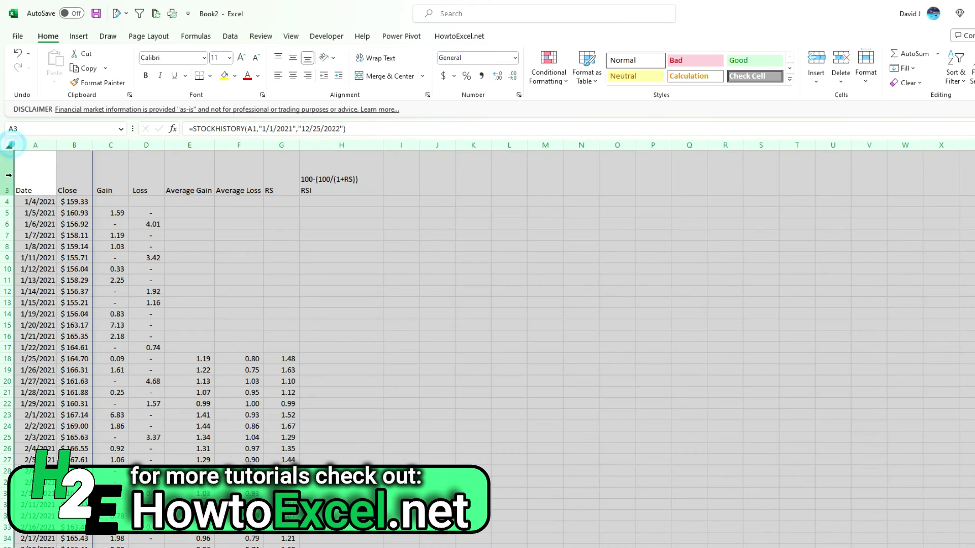
click(7, 177)
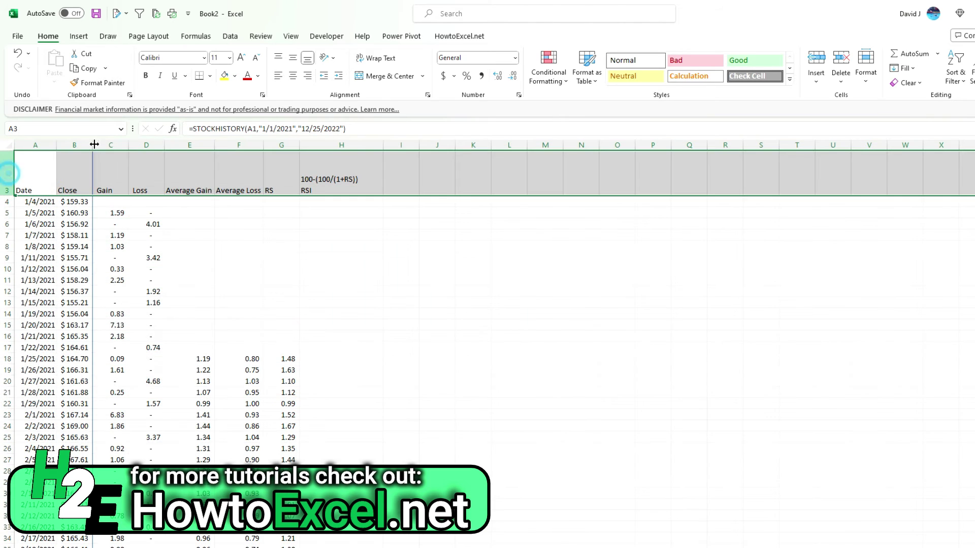
click(293, 58)
click(293, 75)
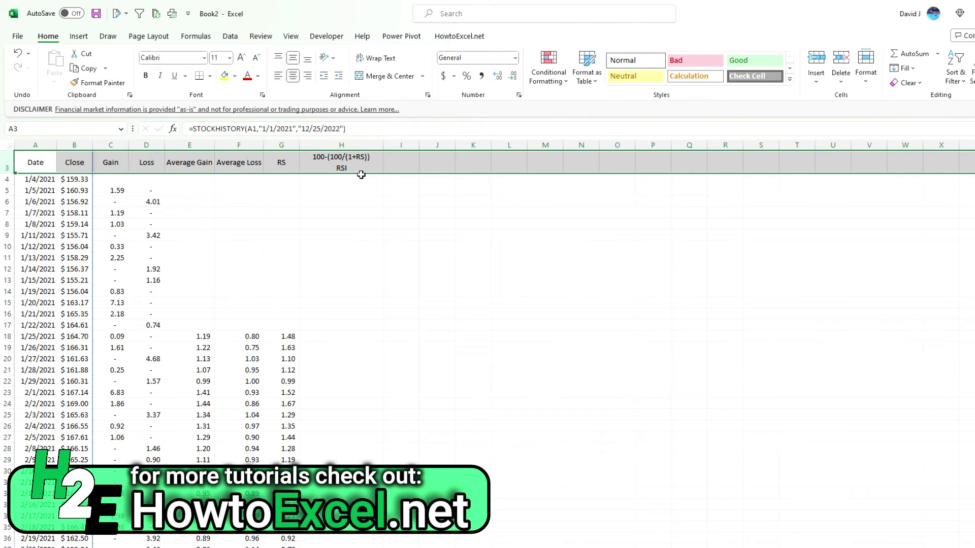
click(355, 177)
click(340, 337)
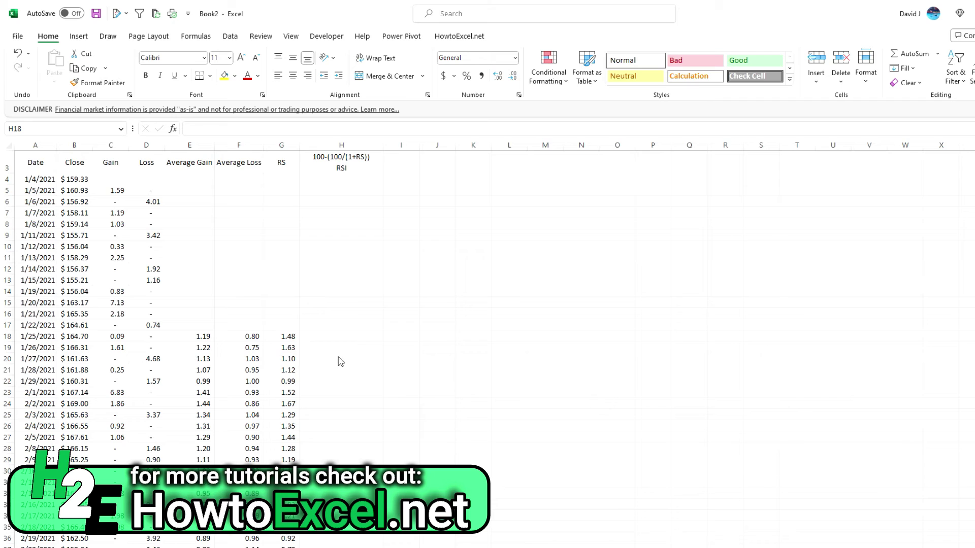
- Enter =100-(100/(1+G18)) in H18 to get the first RSI value of 59.63
click(323, 335)
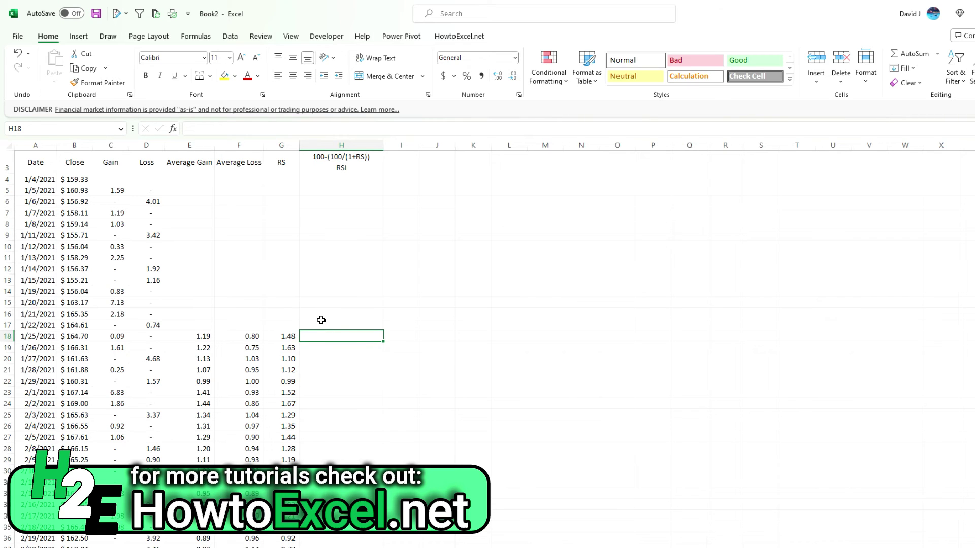
text(=)
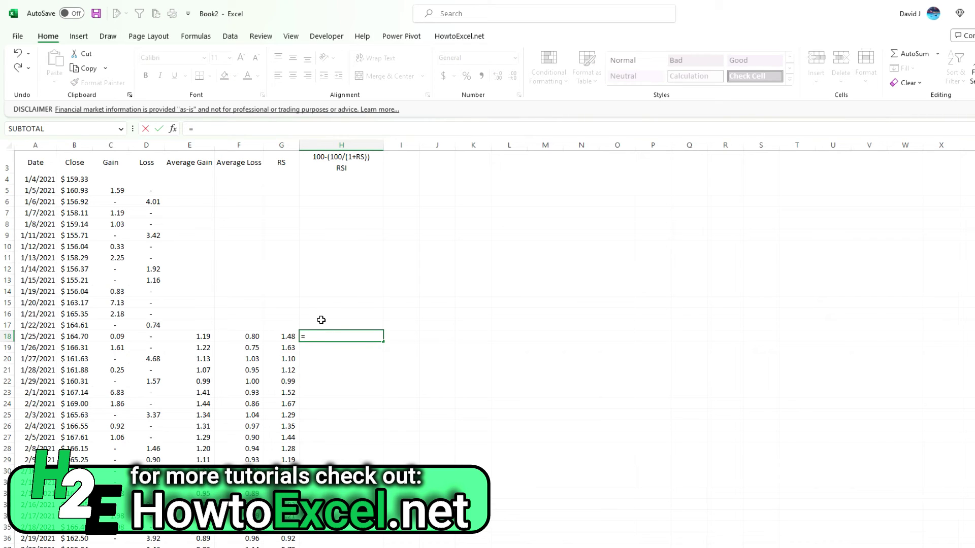
text(100-(100/(1+)
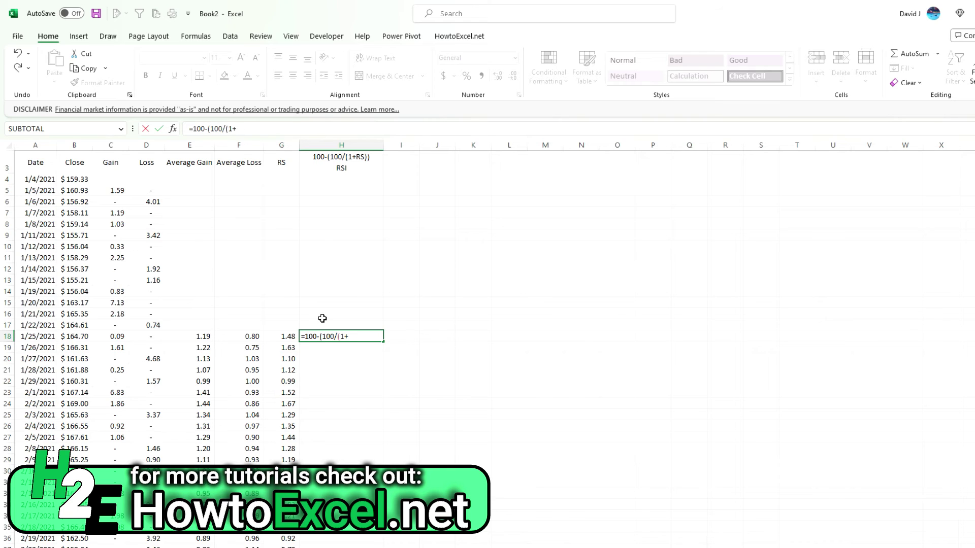
click(280, 335)
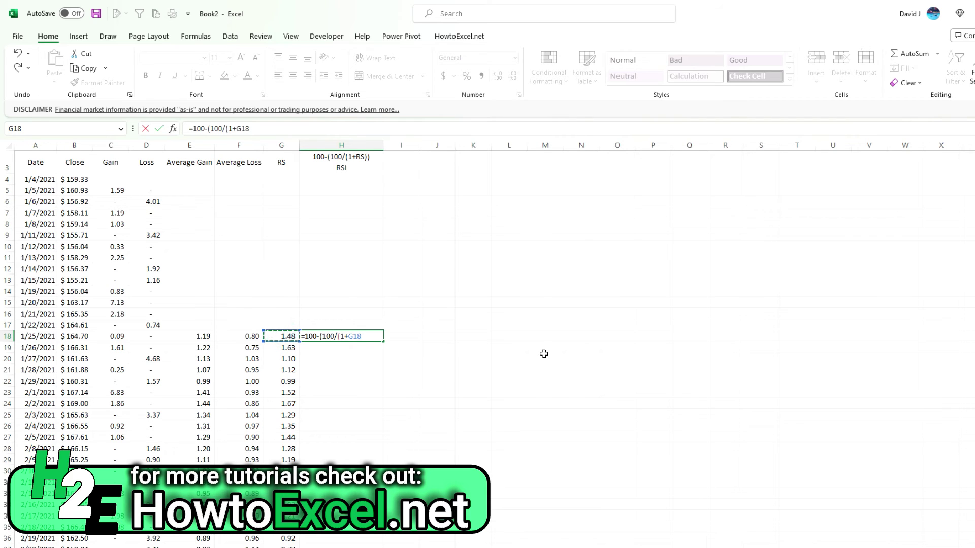
text())
key(Return)
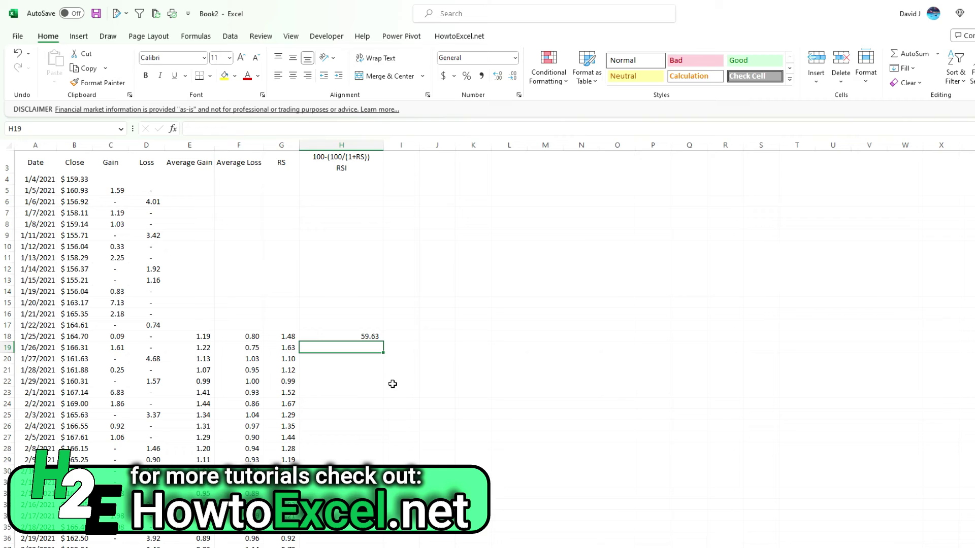
key(Up)
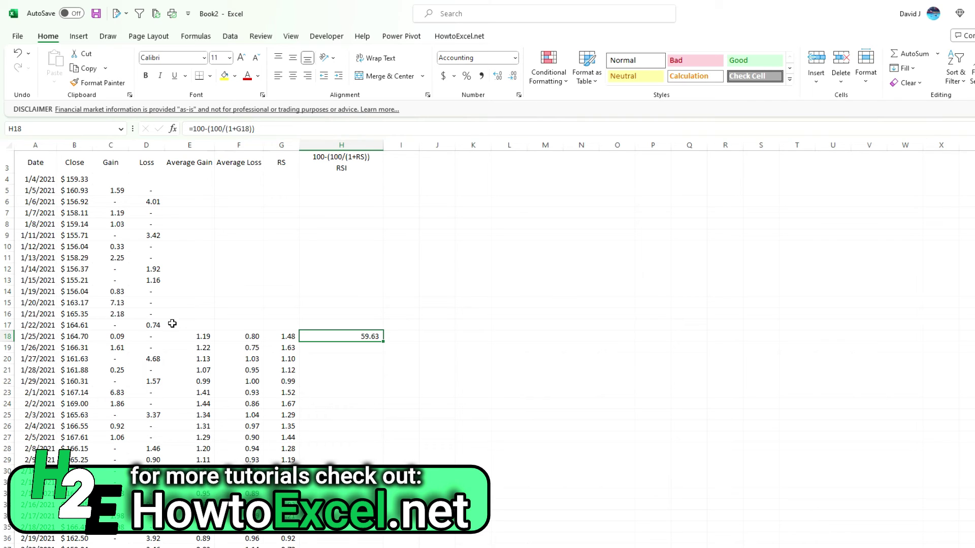
- Review the first fourteen gains in C5:C18, the early losses in column D, and C15's gain formula
drag(118, 336, 115, 191)
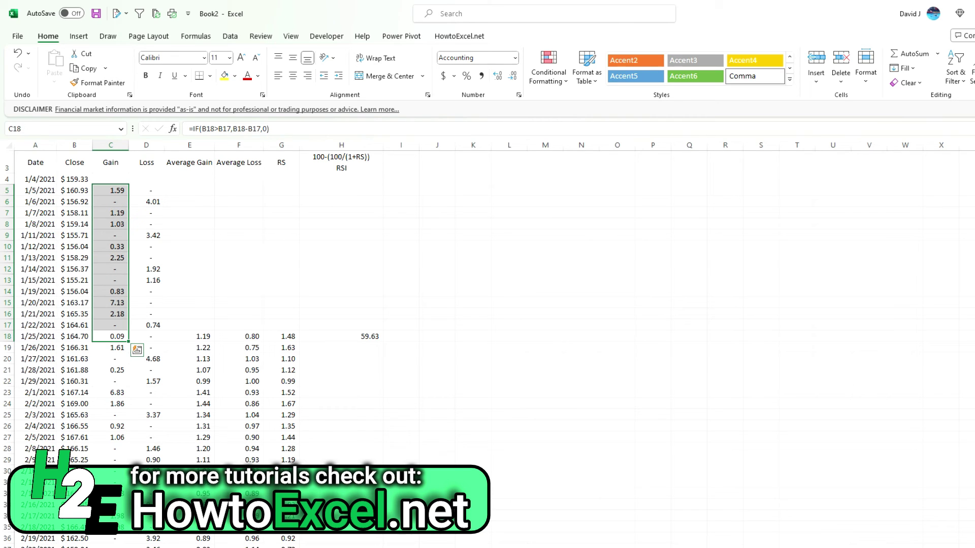
drag(150, 190, 158, 324)
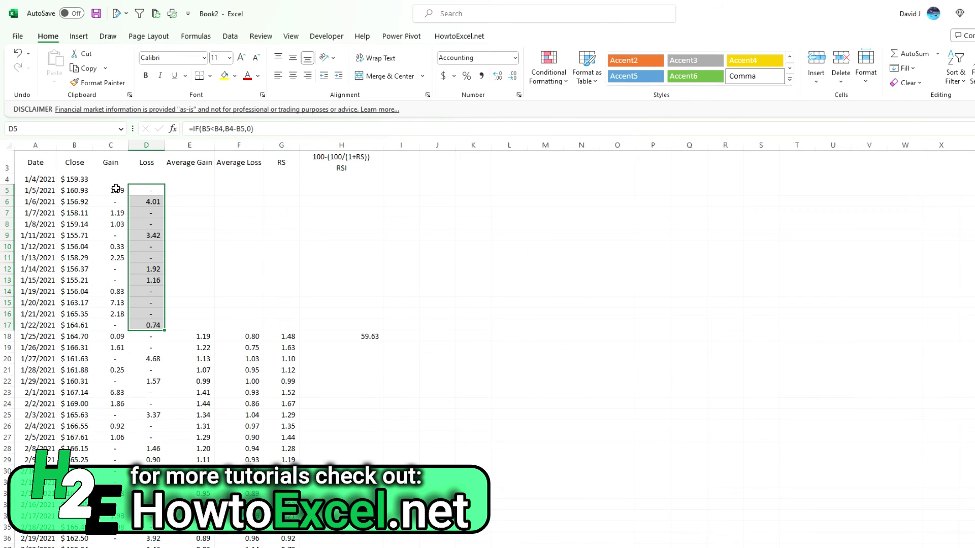
click(113, 303)
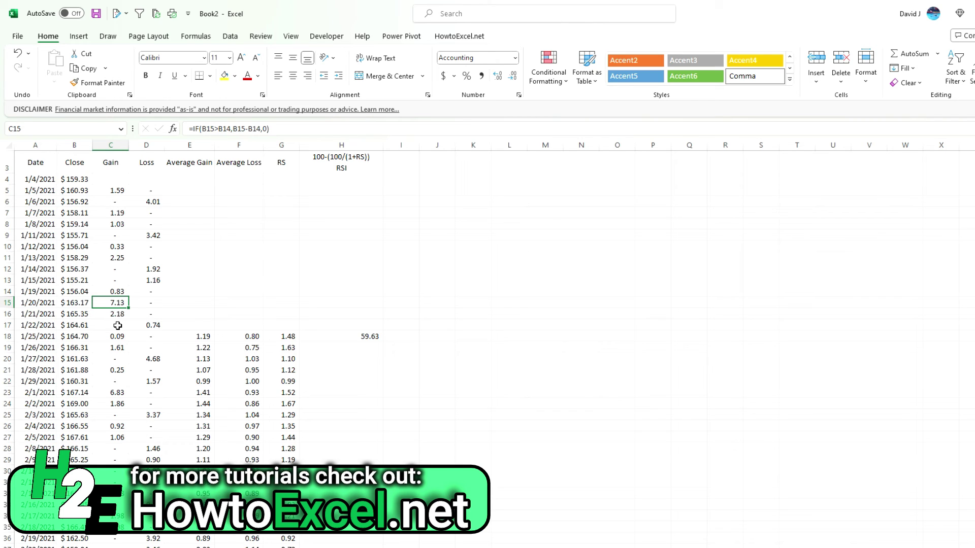
- Fill the H18 RSI formula down to H502, where 12/23/2022 reads 38.03
click(378, 335)
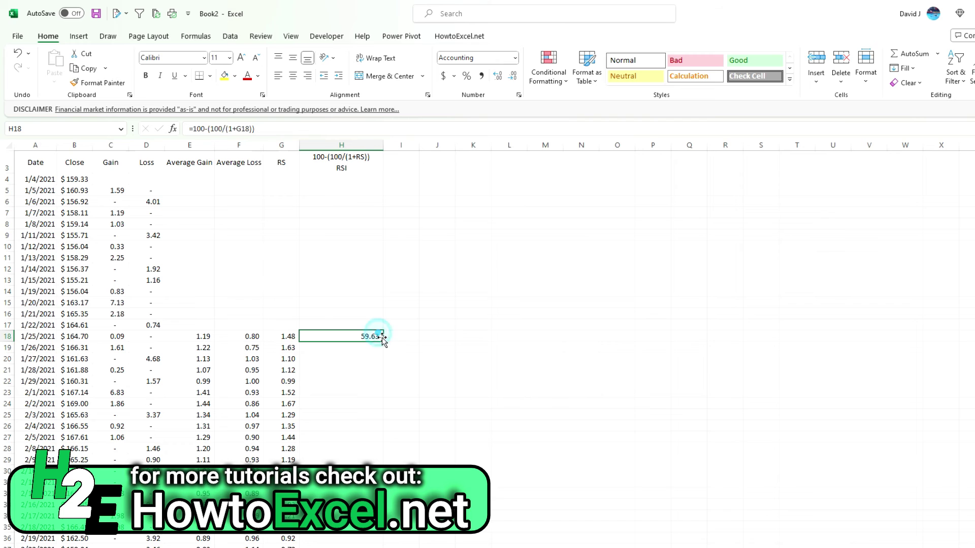
double_click(385, 341)
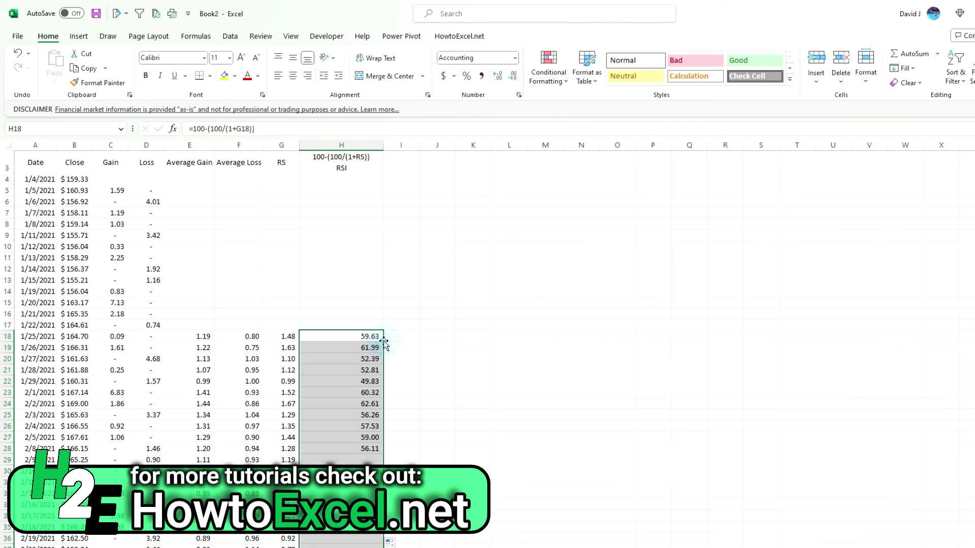
key(ctrl+Down)
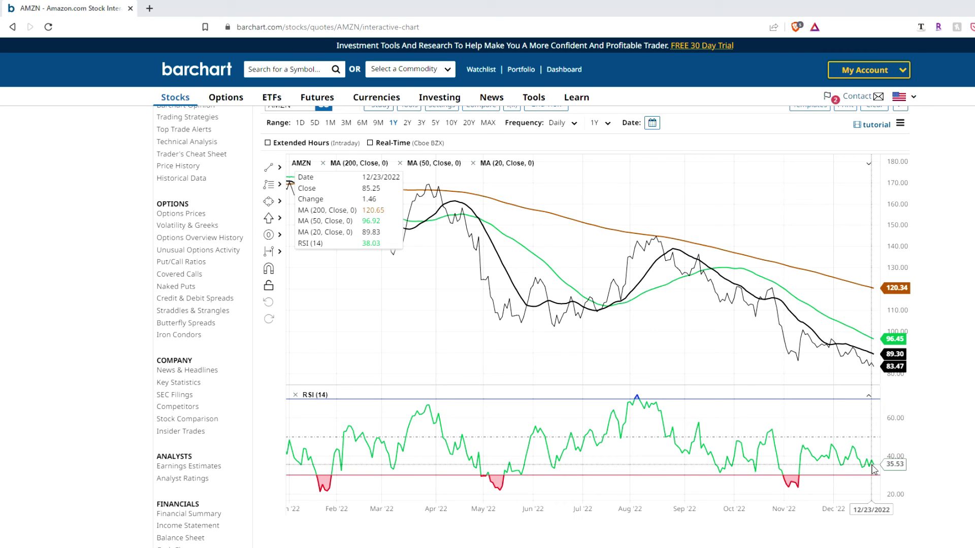
- Minimize the Barchart AMZN chart after confirming its RSI (14) of 38.03 for 12/23/2022
key(super+Down)
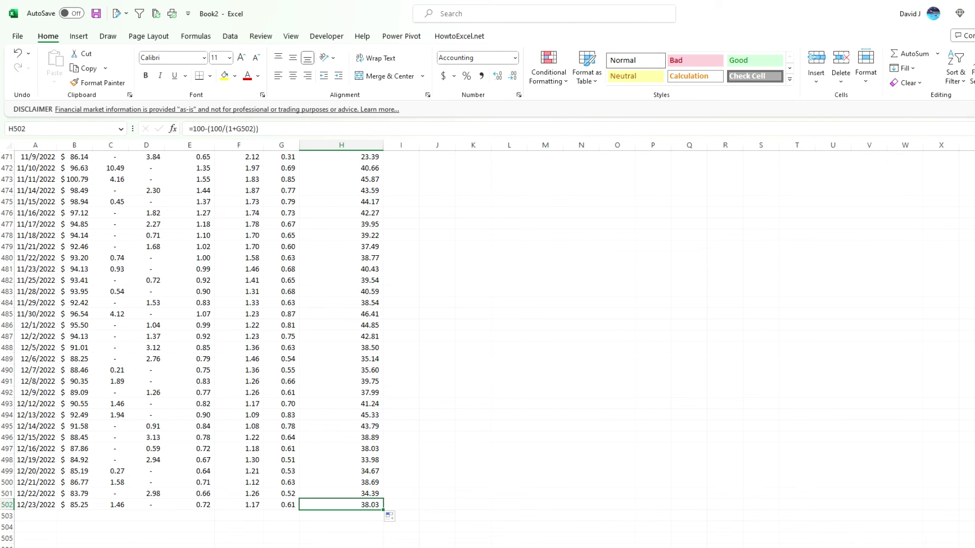
- Scroll back to the top of the sheet and select the ticker cell A1
scroll(52, 162, up, 20)
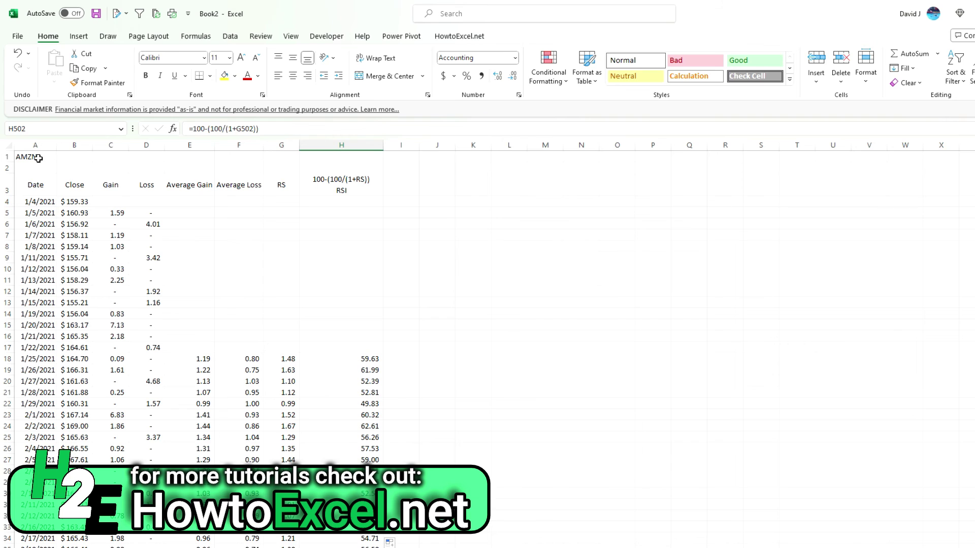
click(38, 158)
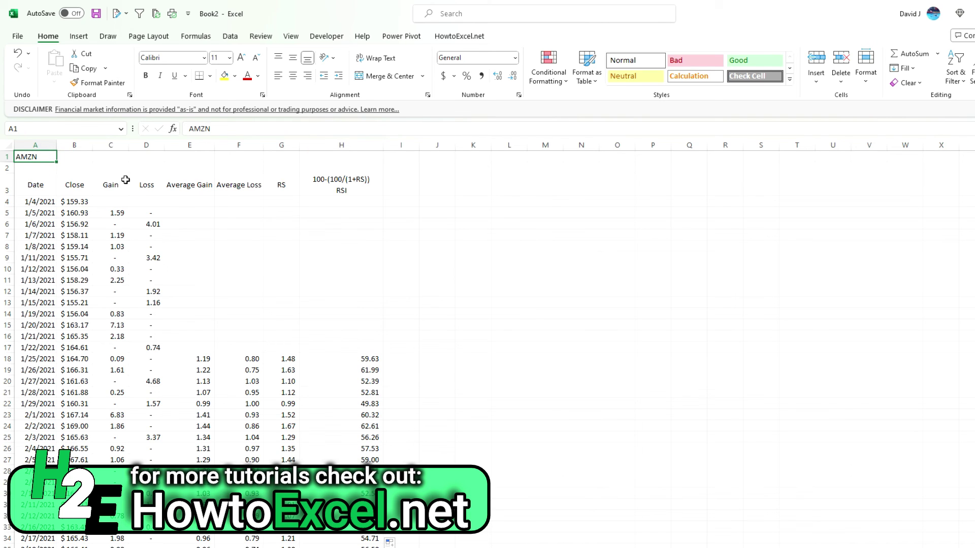
- Change the ticker in A1 to AAPL and check the recalculated RSI values through the last row
text(AAPL)
key(Return)
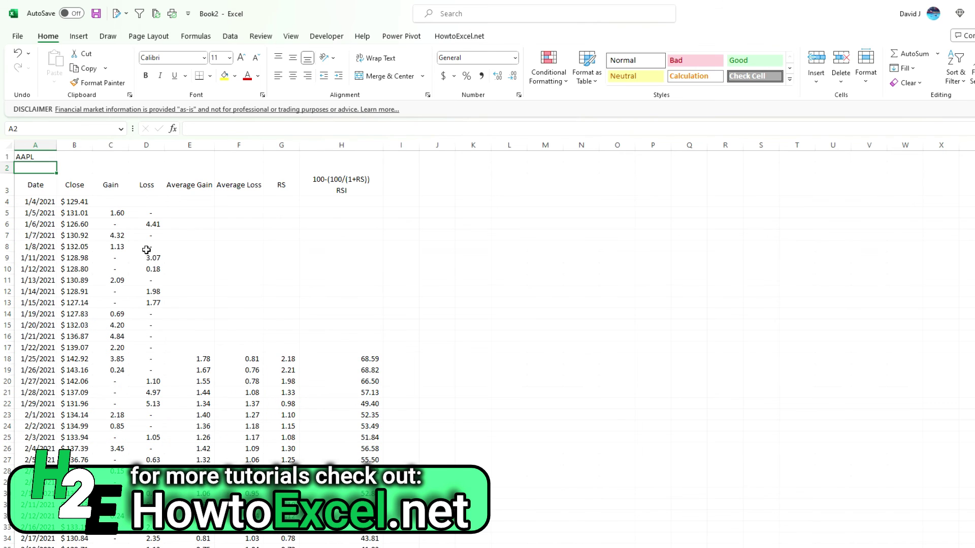
click(356, 367)
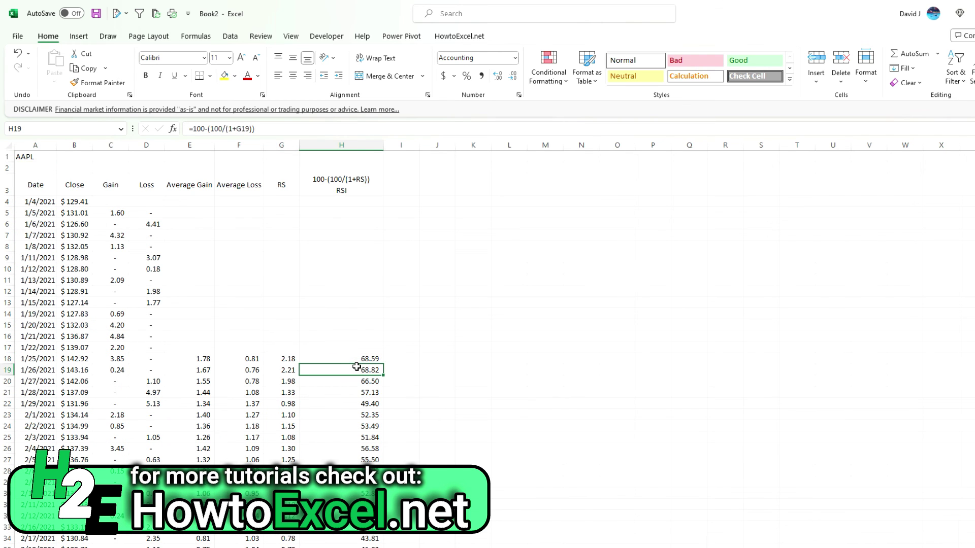
key(ctrl+Down)
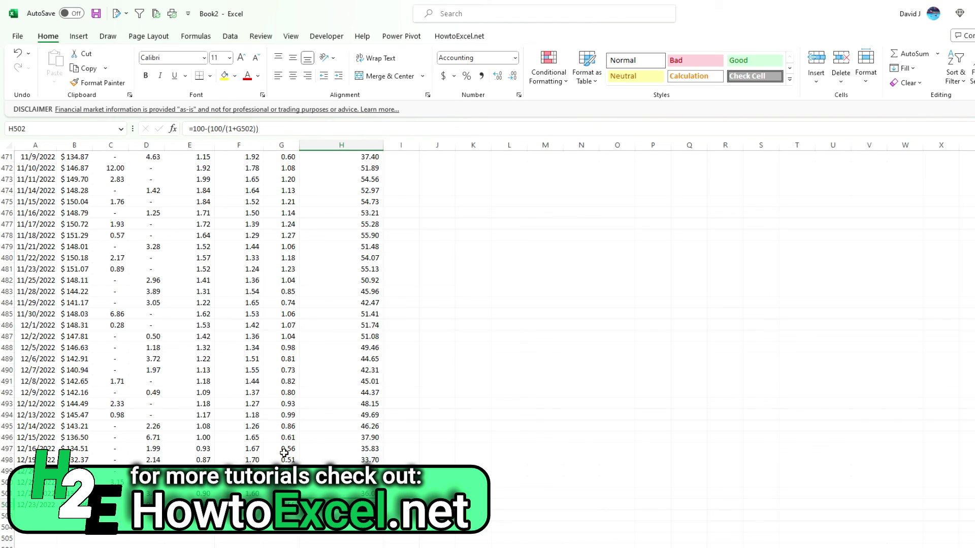
key(ctrl+Left)
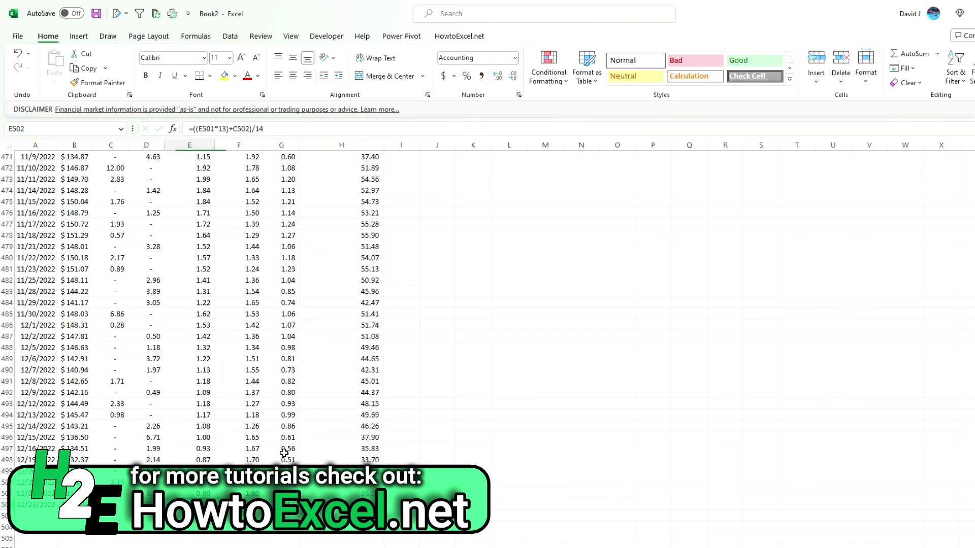
key(ctrl+Up)
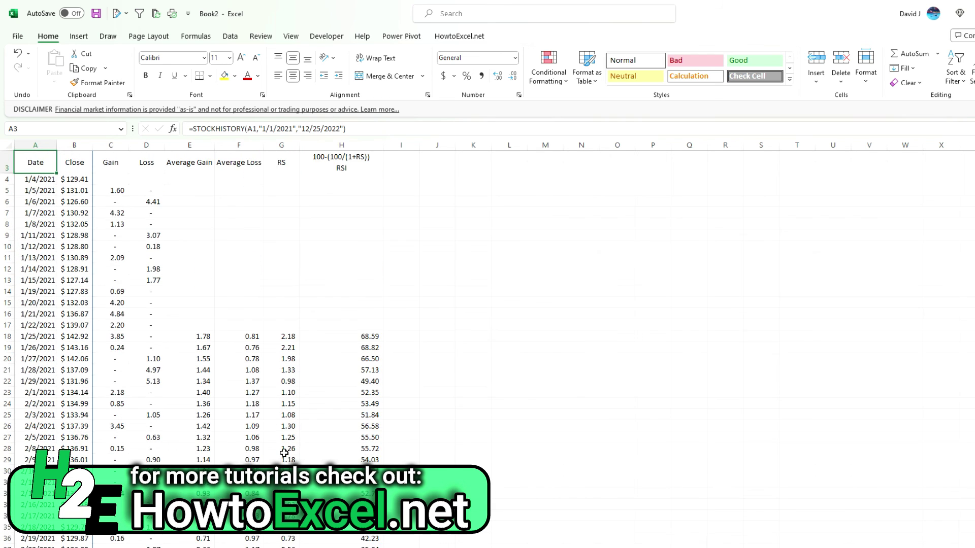
click(120, 184)
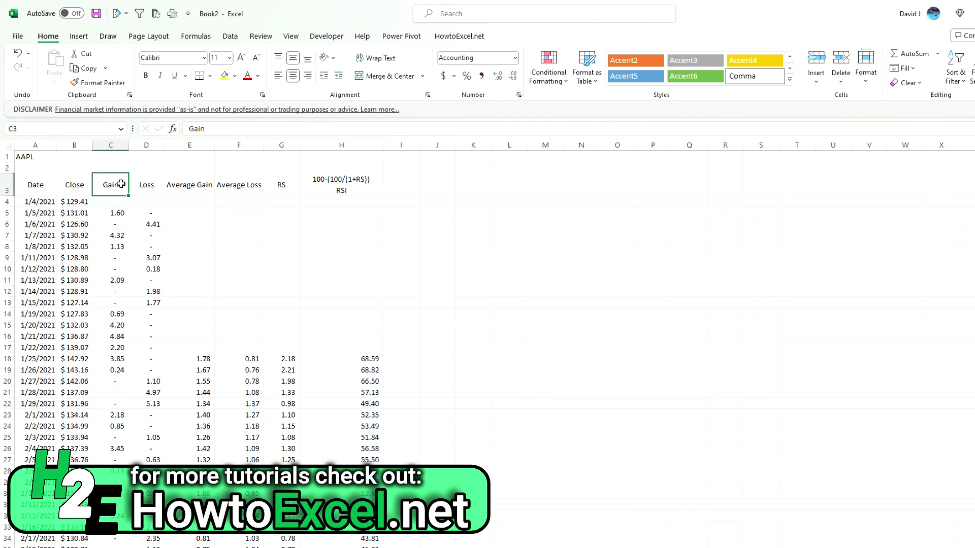
click(122, 212)
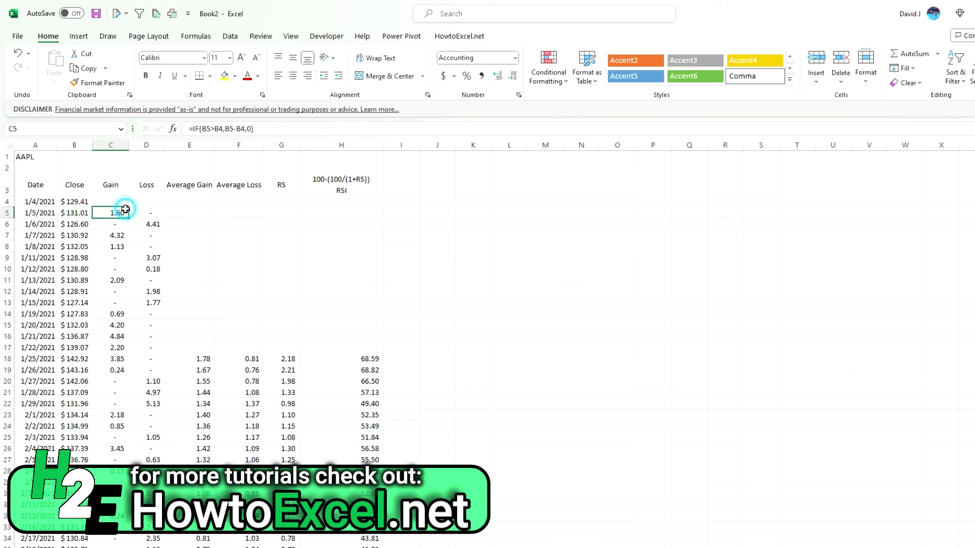
click(153, 214)
click(200, 379)
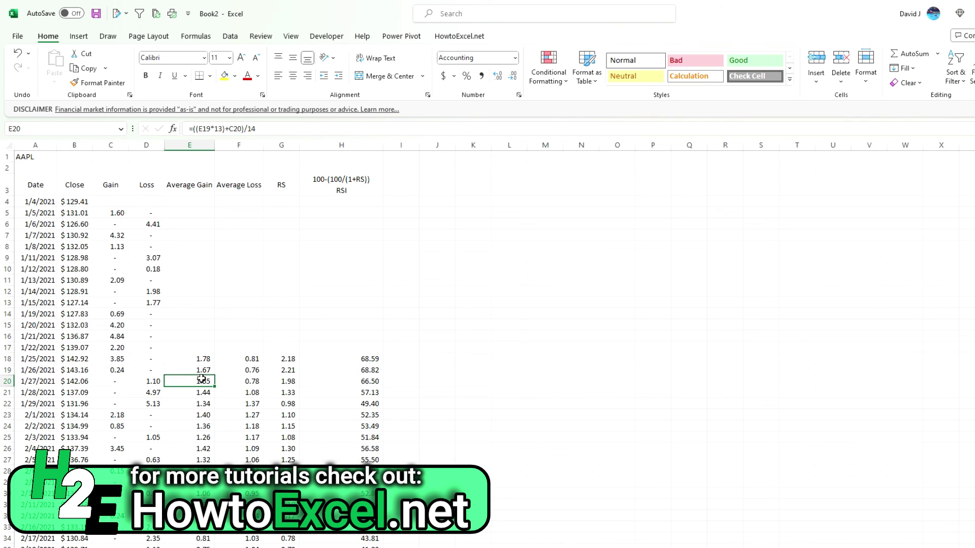
click(243, 377)
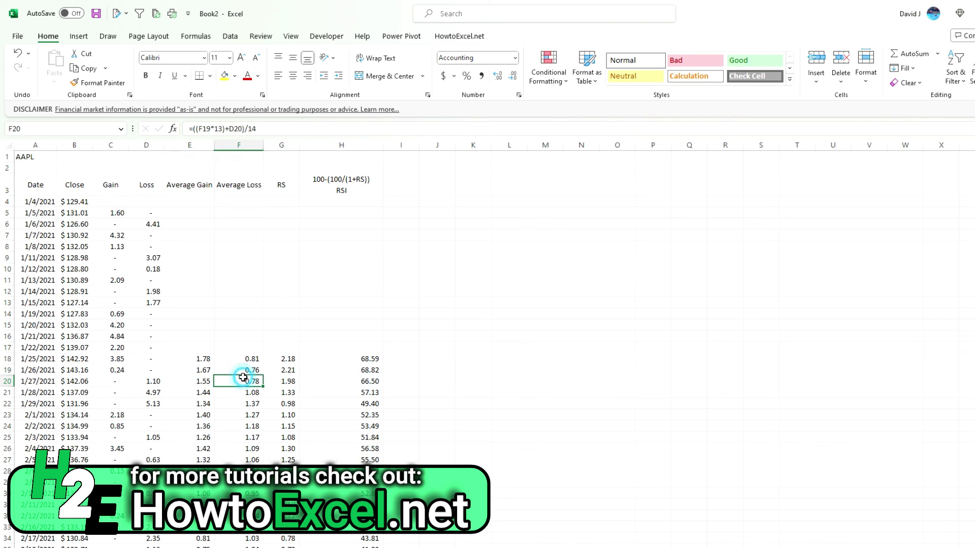
click(284, 382)
click(344, 384)
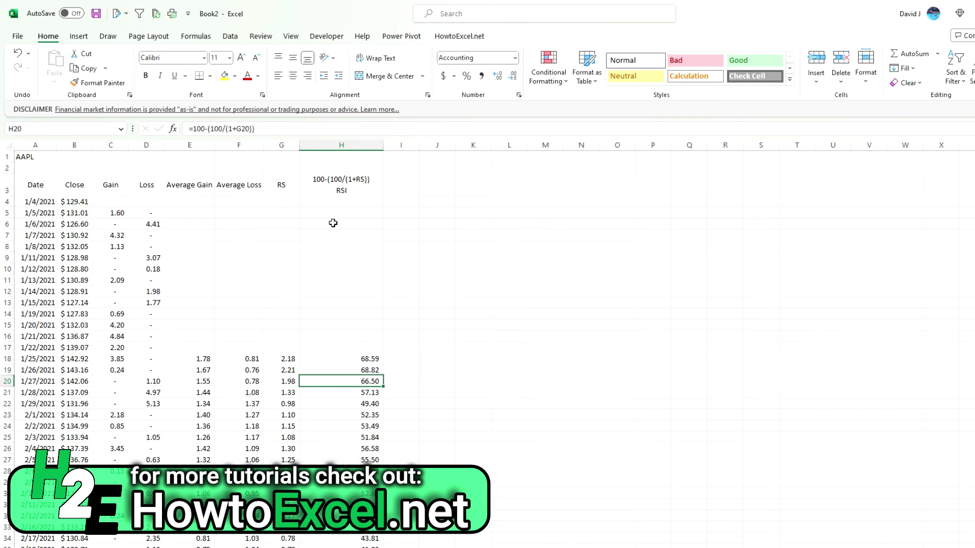
click(196, 382)
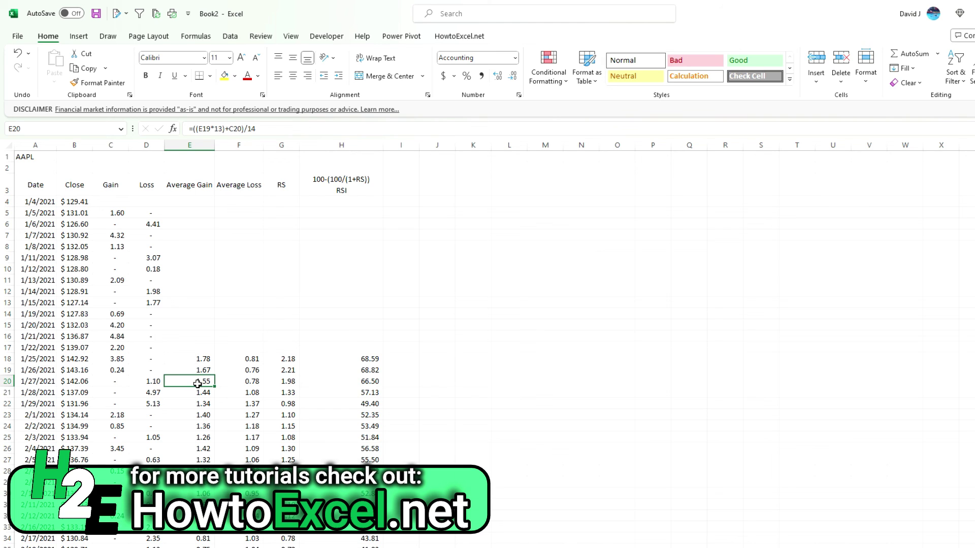
click(202, 359)
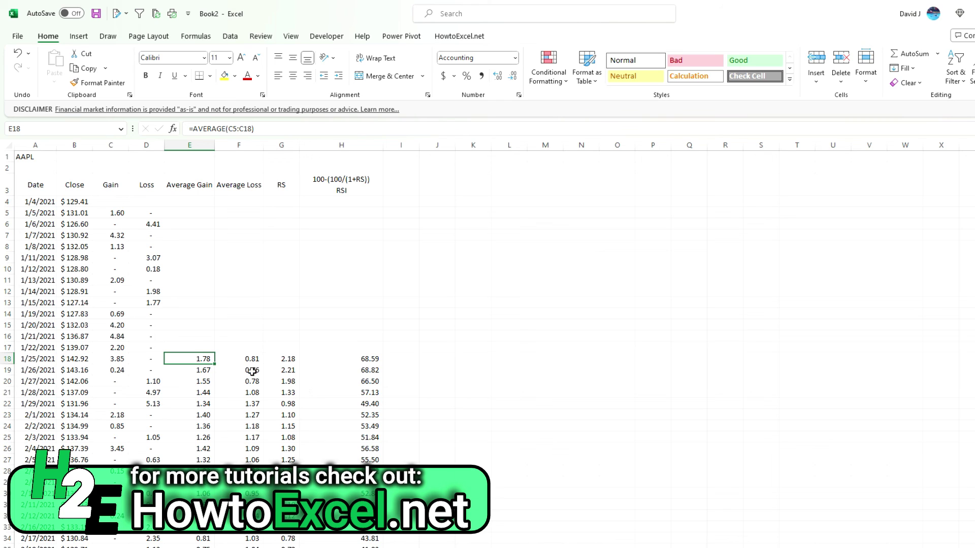
click(201, 370)
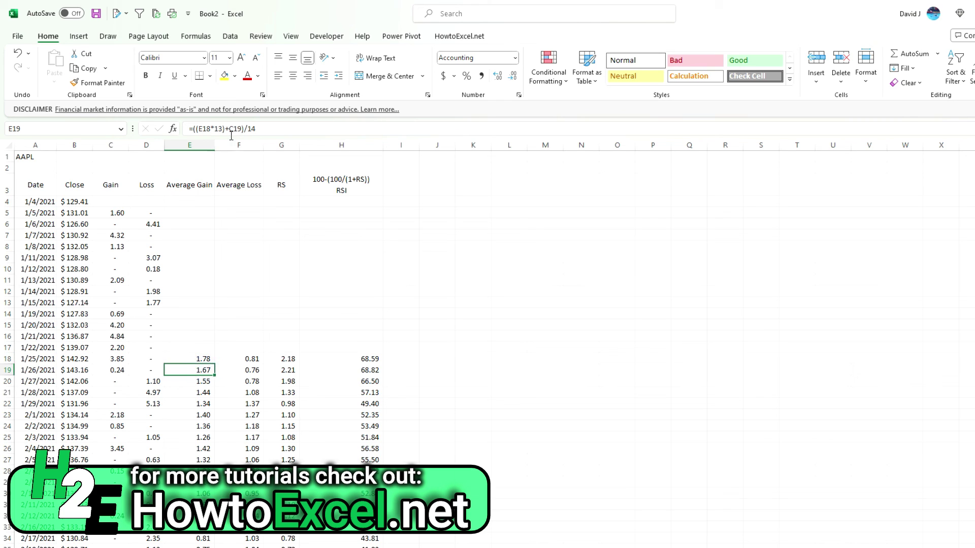